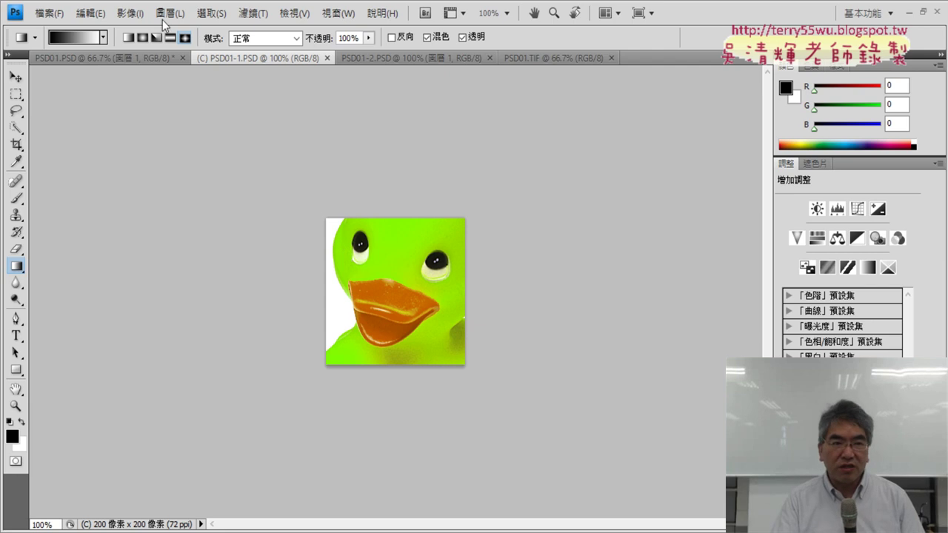
# - Start Edit > Define Pattern for the duck tile, then cancel without naming it
pyautogui.click(92, 13)
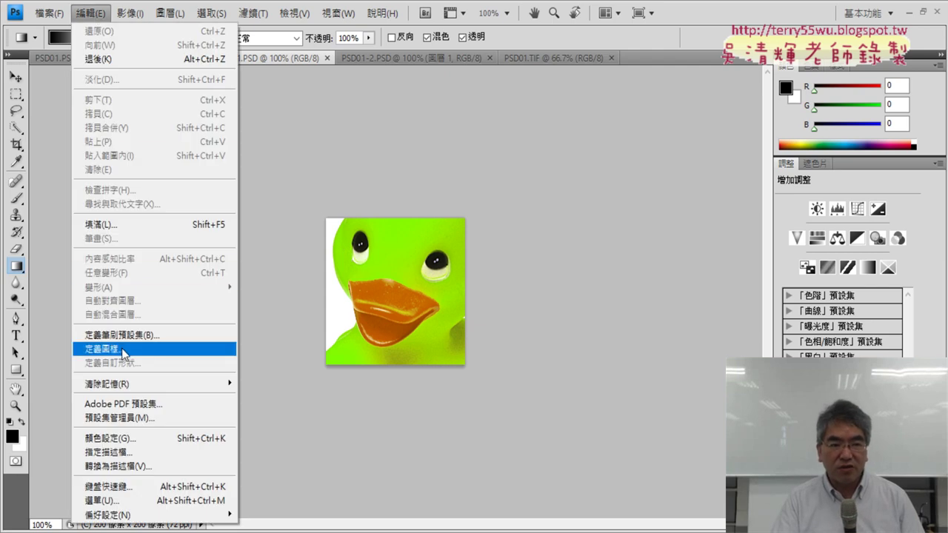
pyautogui.click(104, 349)
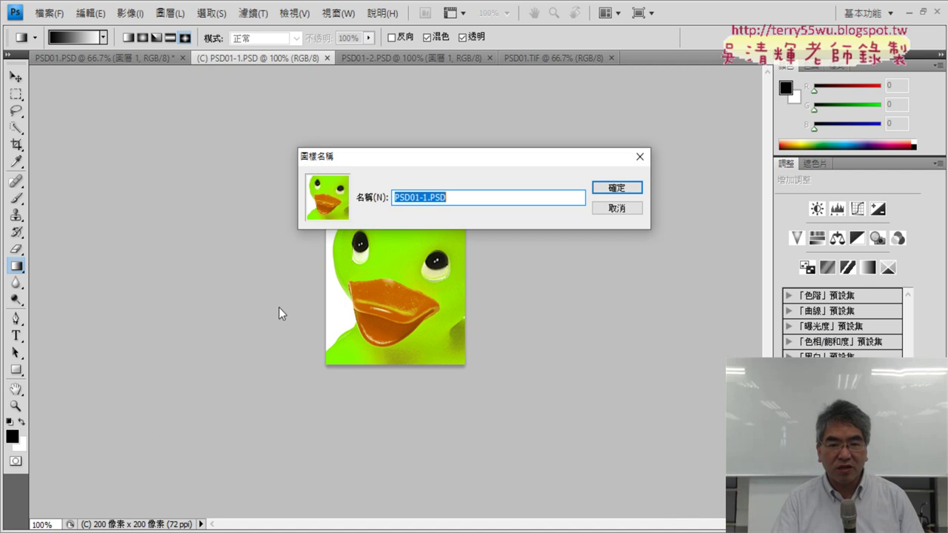
pyautogui.click(622, 208)
# - On PSD01.PSD, browse the custom patterns in the Fill dialog, then cancel the fill
pyautogui.click(108, 59)
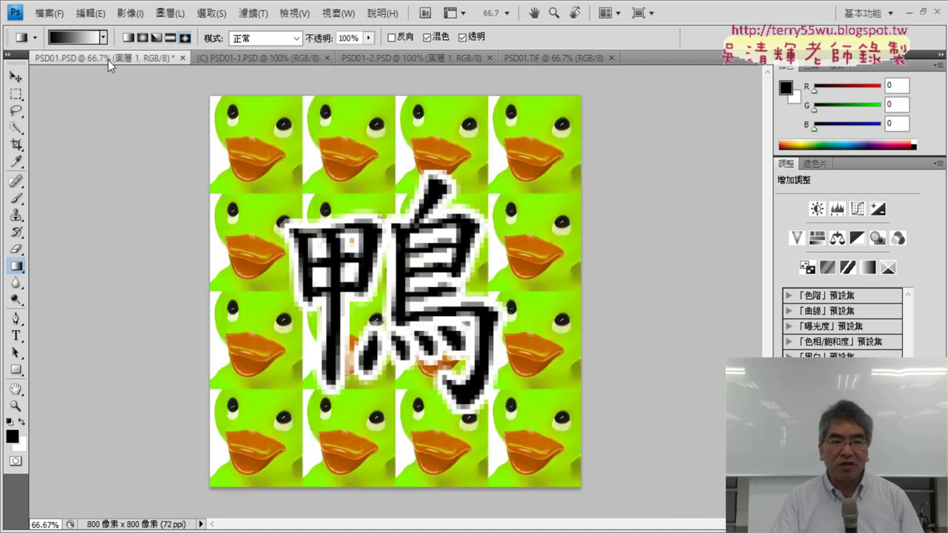
pyautogui.click(90, 13)
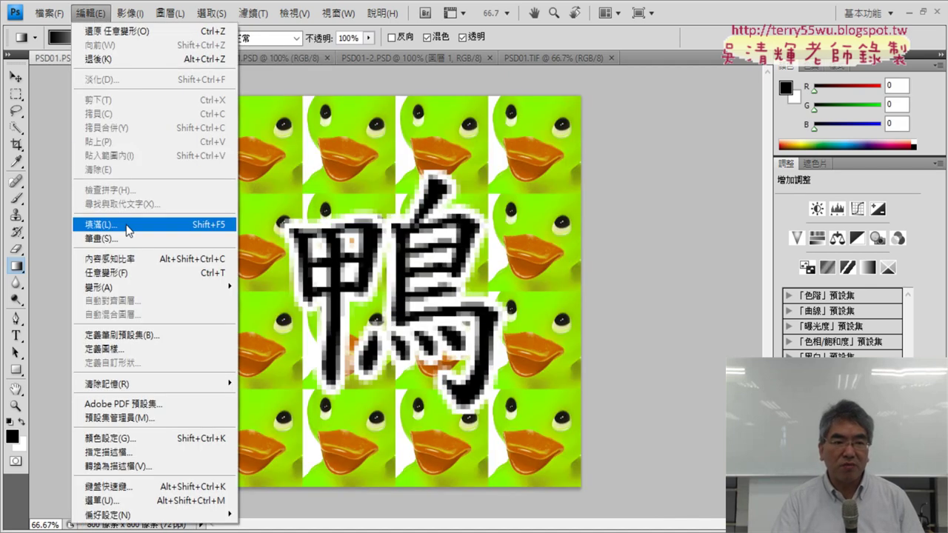
pyautogui.click(132, 219)
pyautogui.click(505, 188)
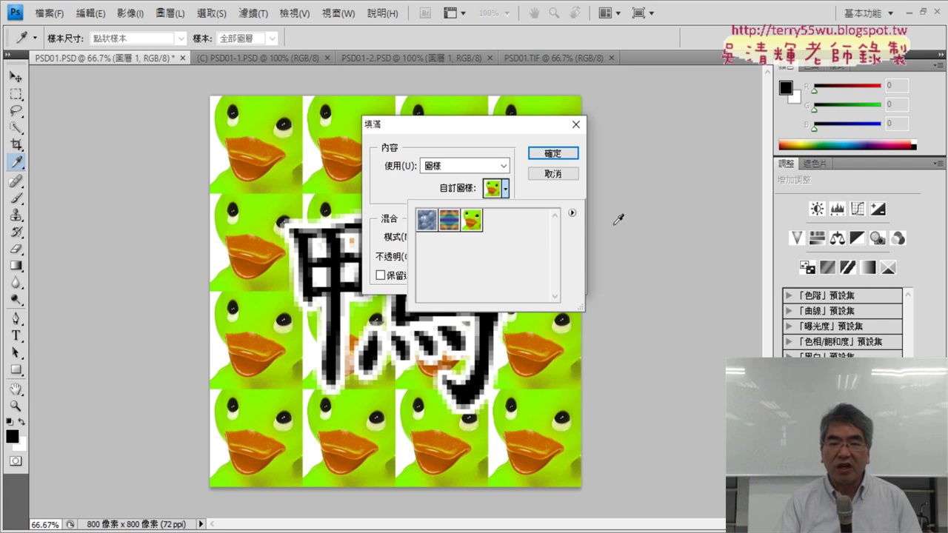
pyautogui.click(548, 181)
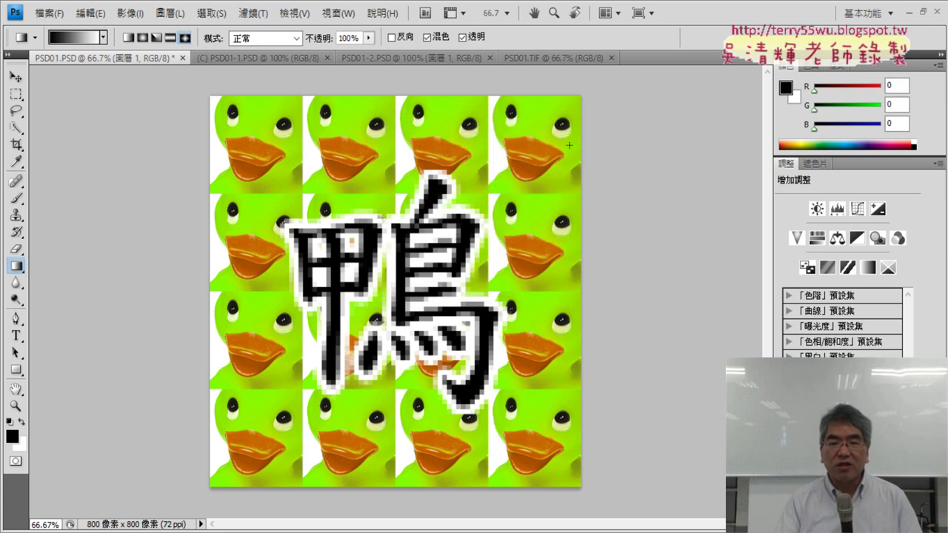
# - Paste the duck from PSD01-1.PSD into PSD01.PSD as a new layer, showing the Layers panel
pyautogui.click(247, 59)
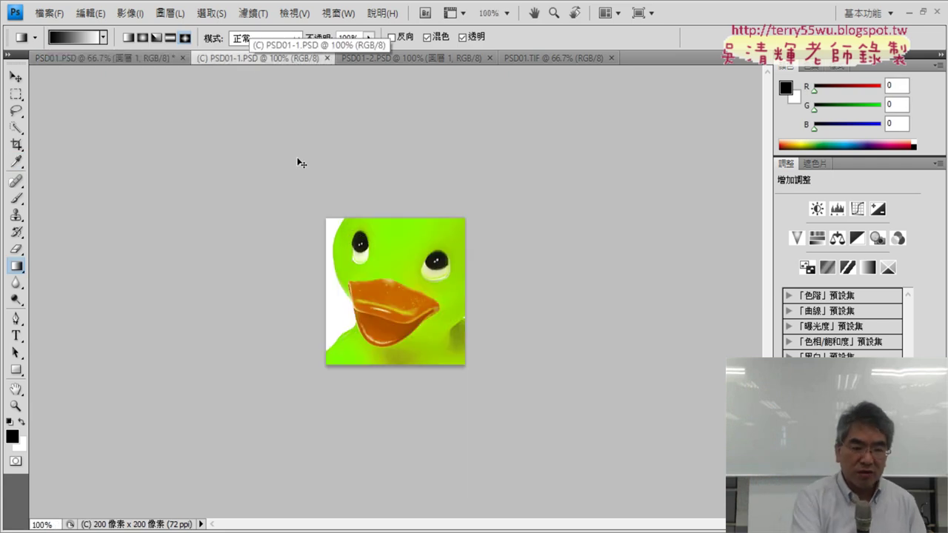
pyautogui.hotkey('ctrl', 'a')
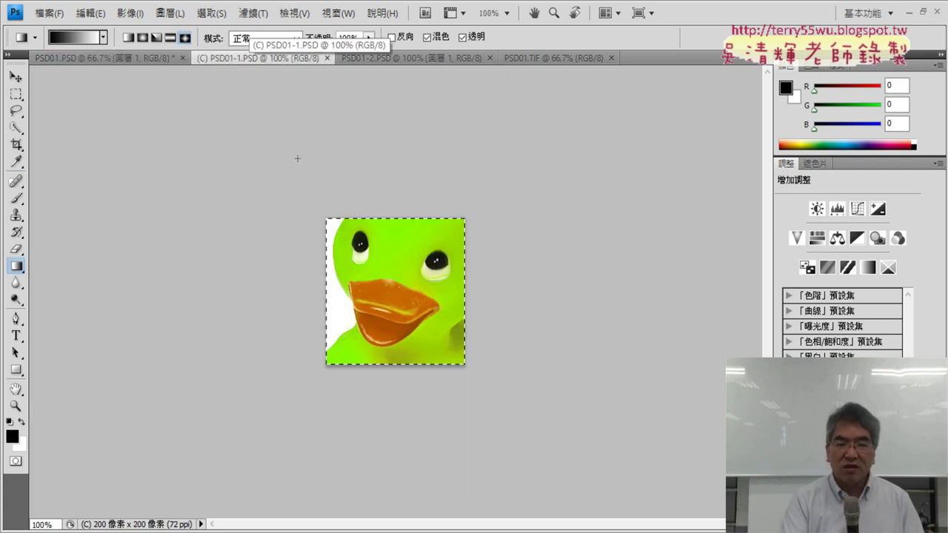
pyautogui.click(133, 57)
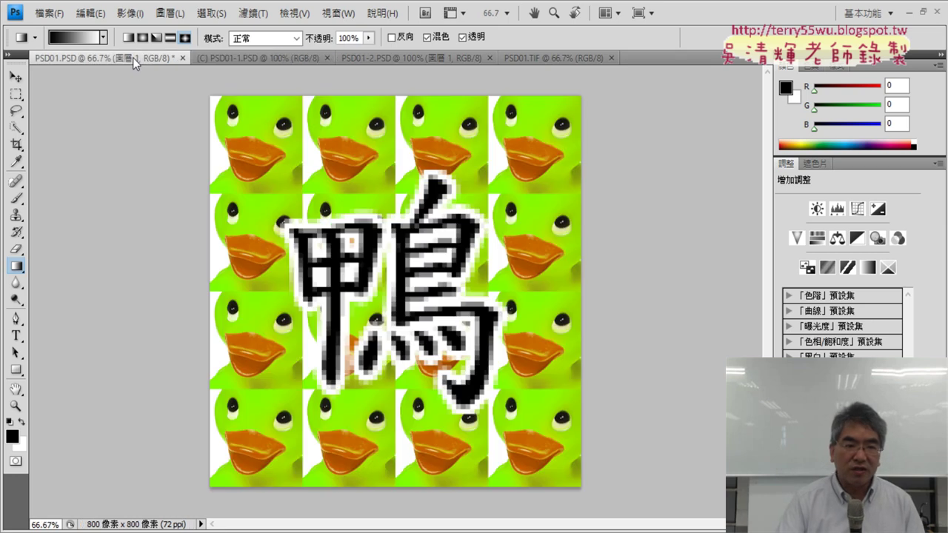
pyautogui.hotkey('ctrl', 'v')
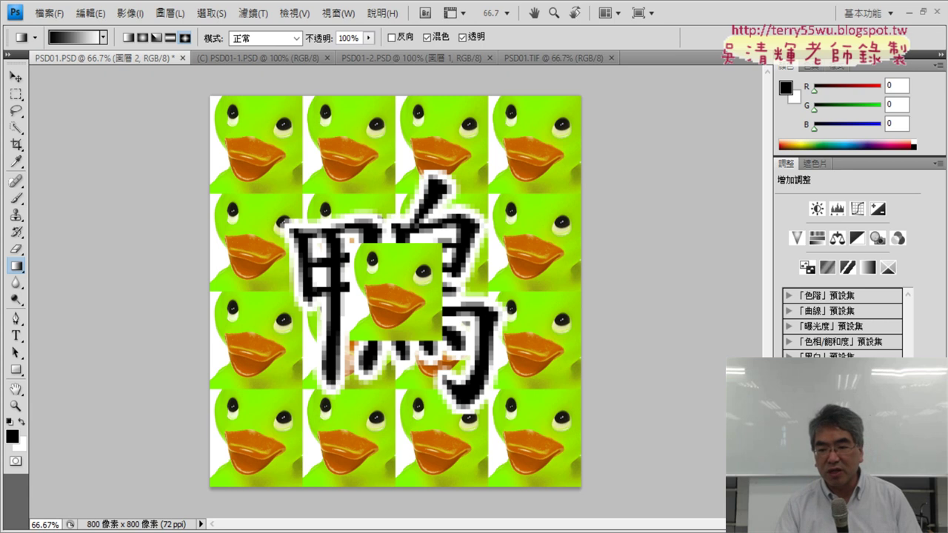
pyautogui.press('F7')
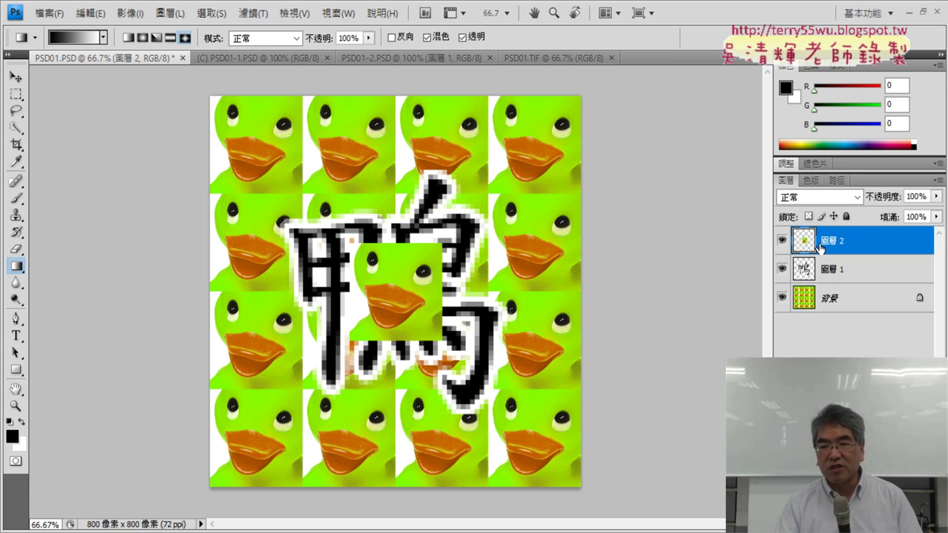
# - Delete the pasted 圖層 2 layer, keeping only 圖層 1 and 背景
pyautogui.rightClick(868, 246)
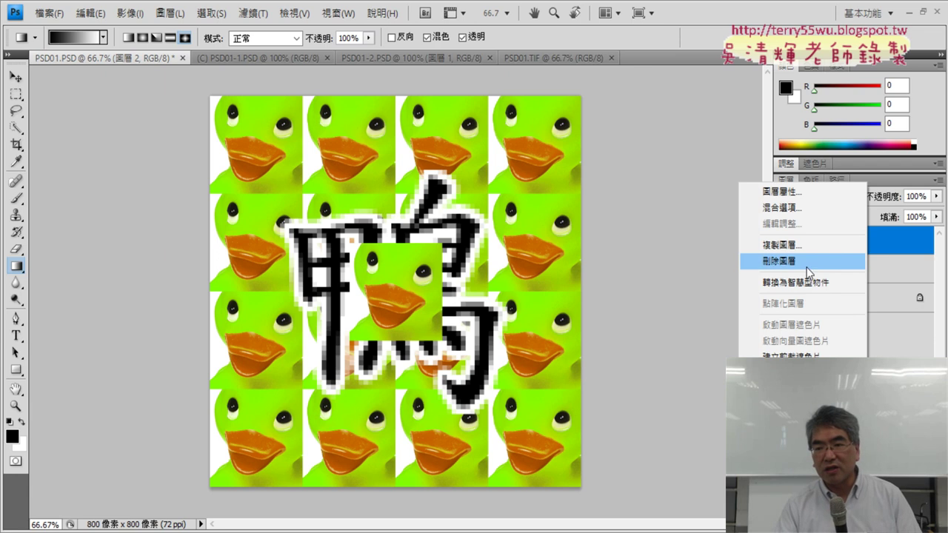
pyautogui.click(906, 246)
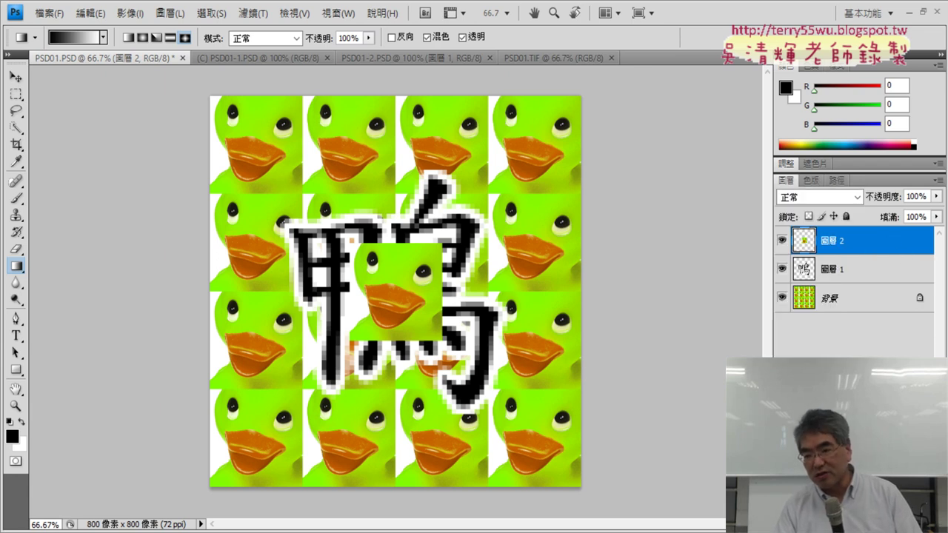
pyautogui.press('Delete')
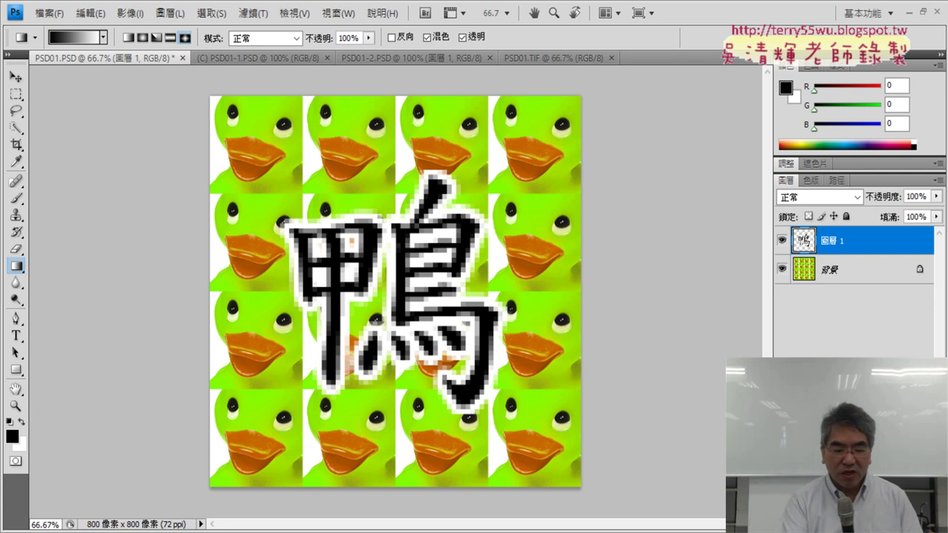
pyautogui.hotkey('ctrl', 'z')
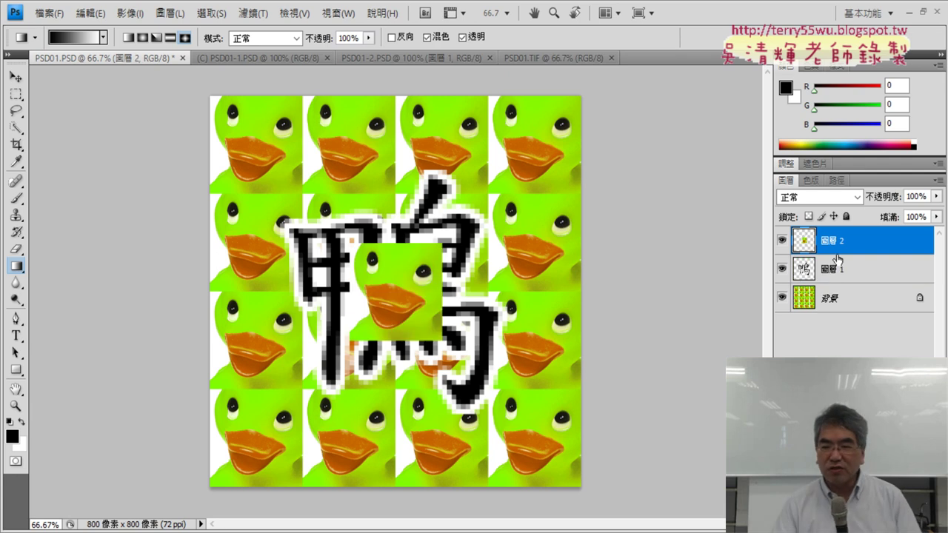
pyautogui.rightClick(846, 236)
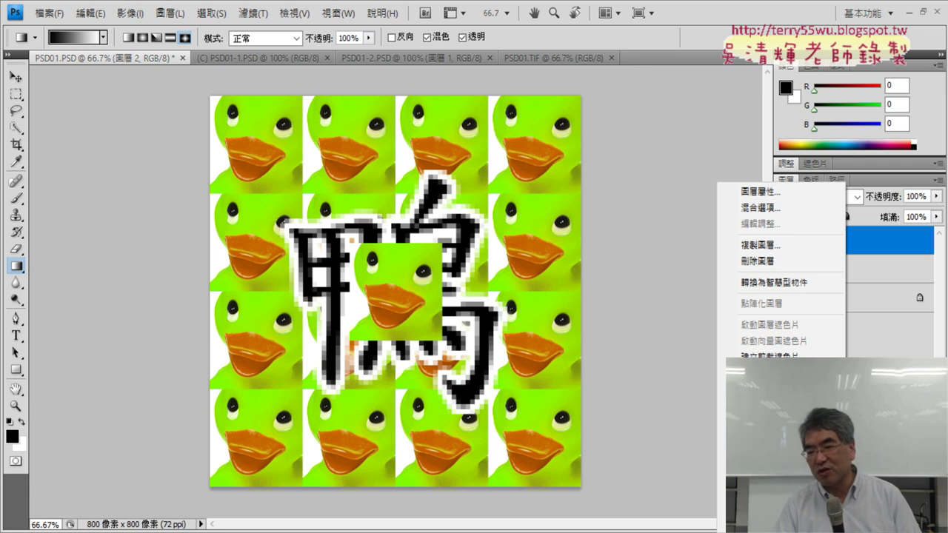
pyautogui.click(780, 260)
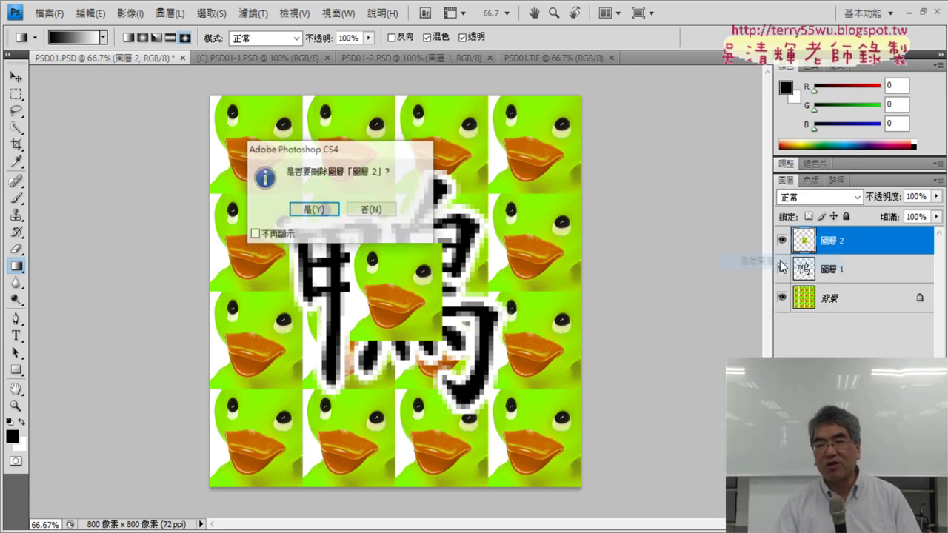
pyautogui.click(321, 211)
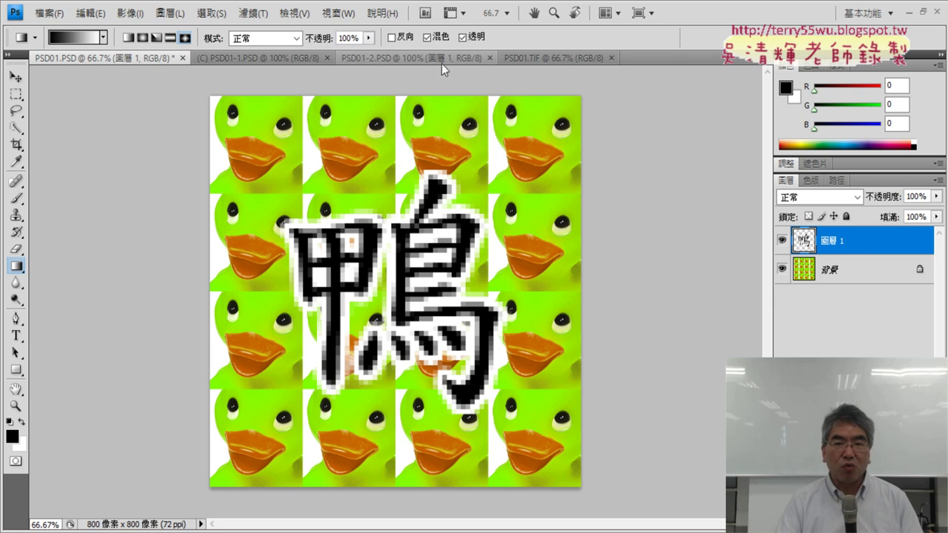
pyautogui.click(519, 54)
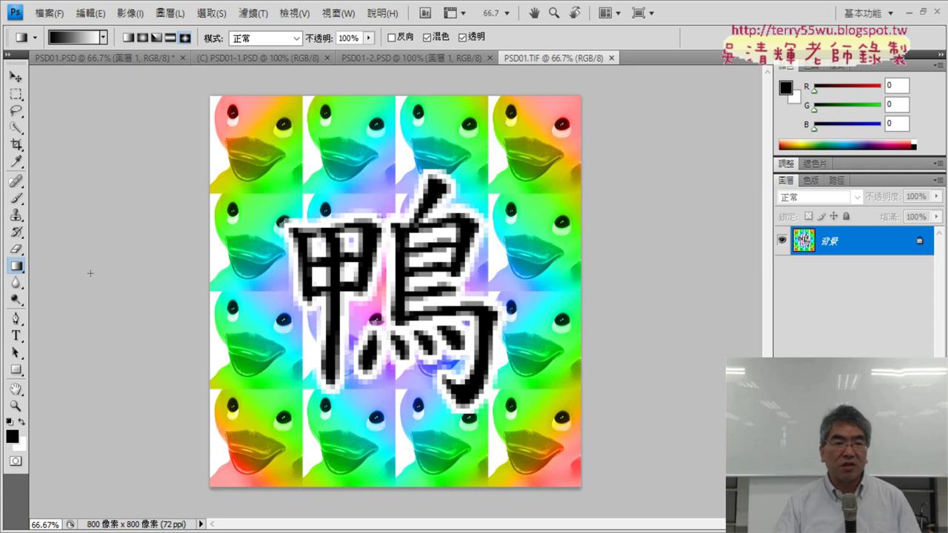
# - Pick the Gradient Tool from the gradient/paint bucket tool flyout
pyautogui.click(17, 270)
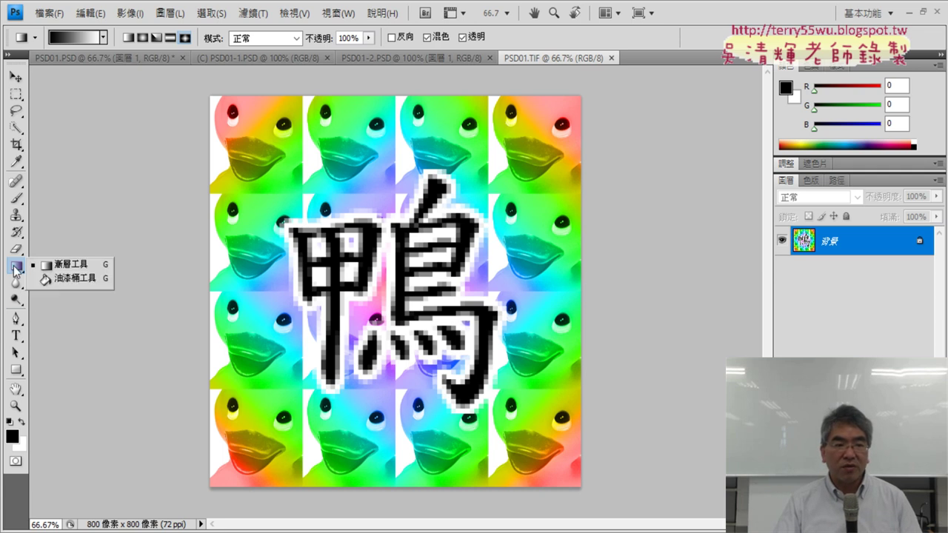
pyautogui.click(80, 264)
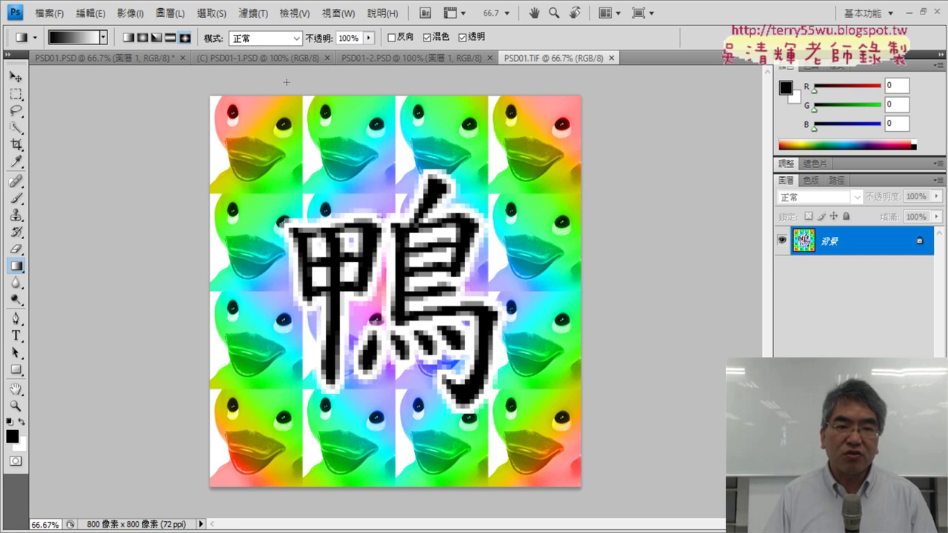
# - Compare PSD01.PSD with PSD01.TIF, ending on PSD01.PSD with the Gradient Tool active
pyautogui.click(102, 56)
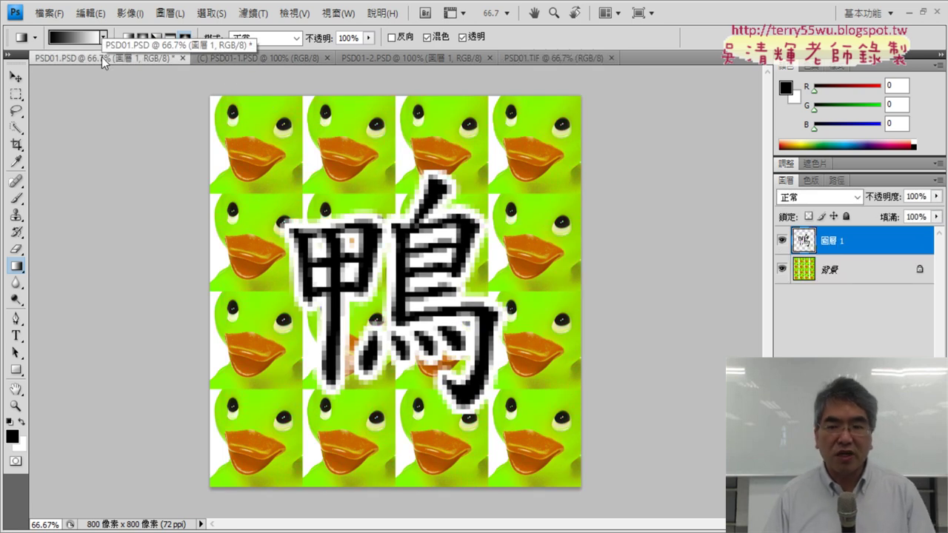
pyautogui.click(559, 58)
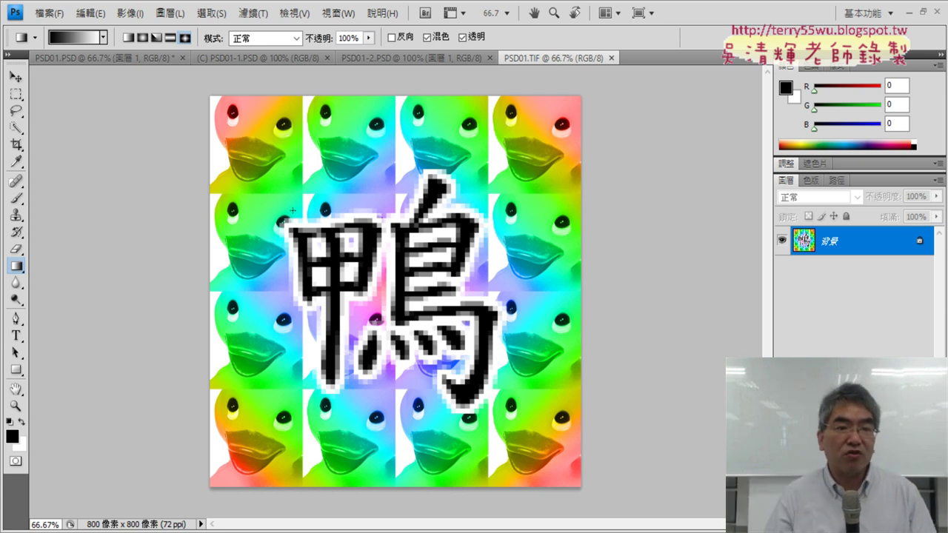
pyautogui.click(120, 52)
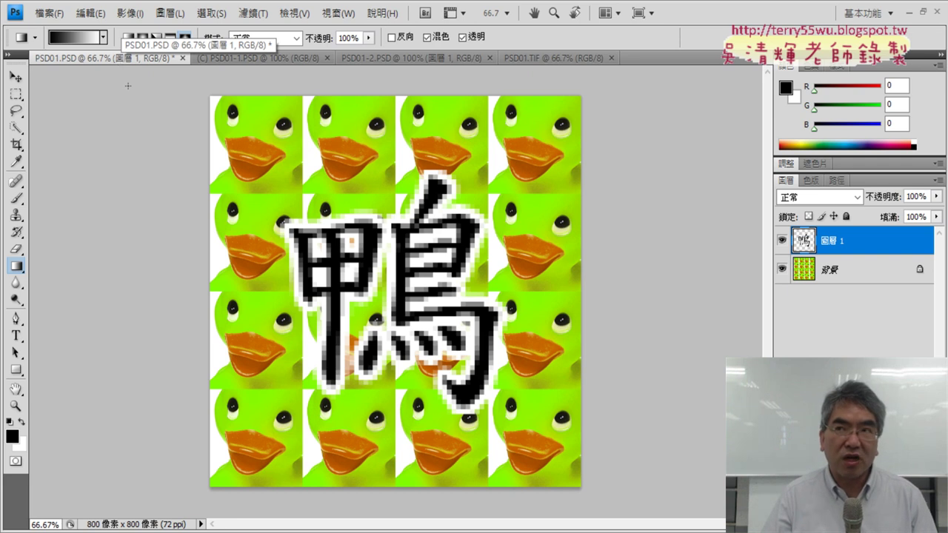
pyautogui.moveTo(16, 266); pyautogui.dragTo(74, 265)
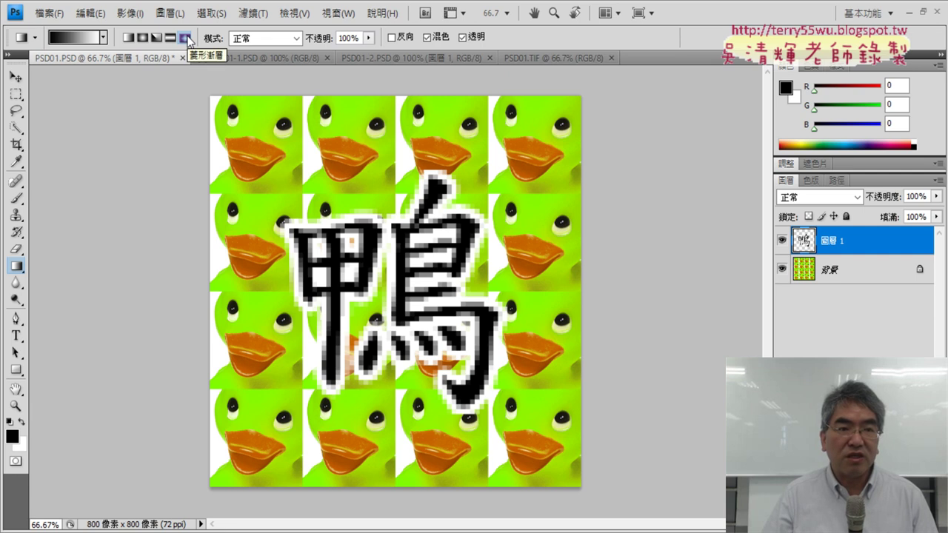
# - Set the gradient to diamond style with the rainbow spectrum preset
pyautogui.click(133, 40)
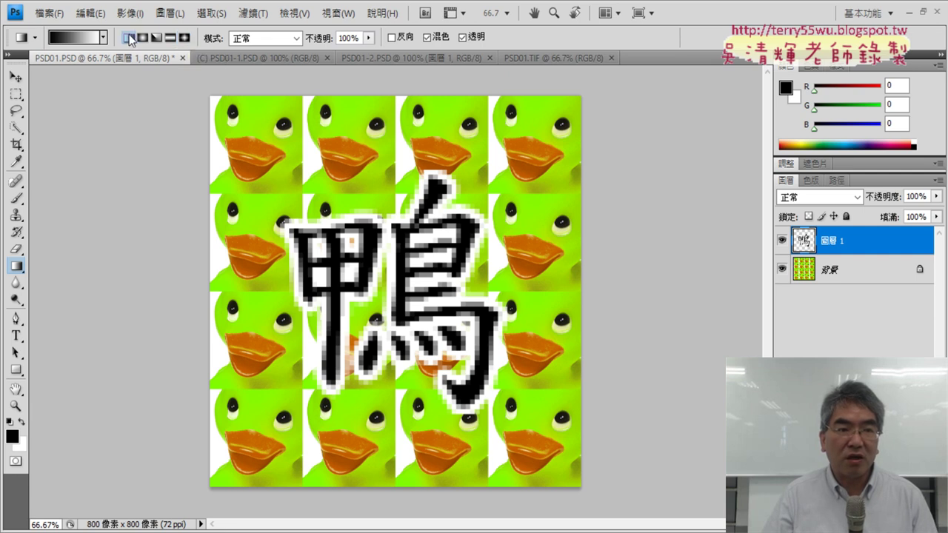
pyautogui.click(184, 40)
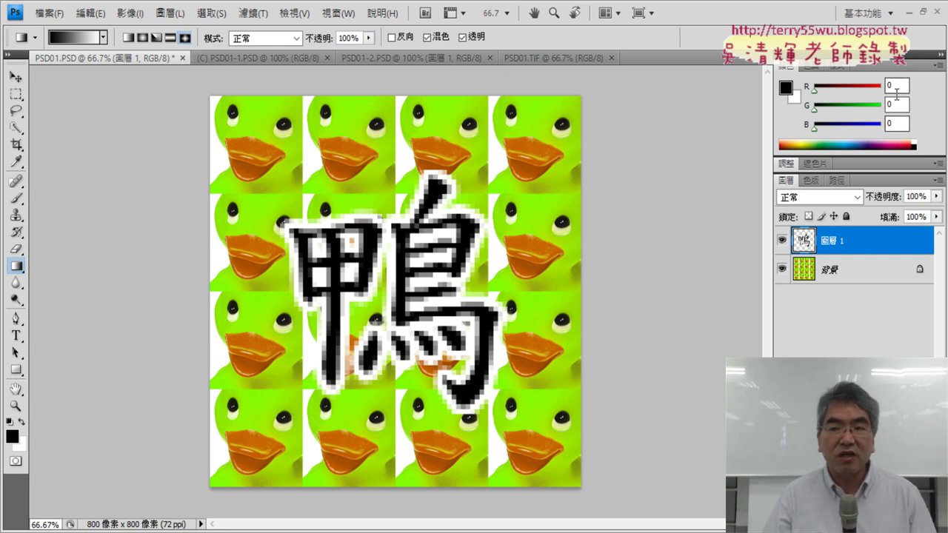
pyautogui.click(103, 37)
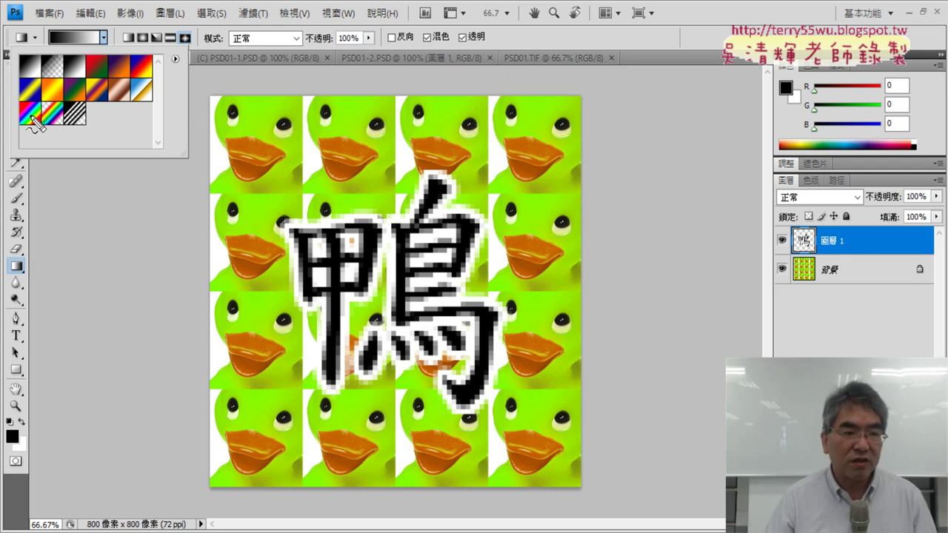
pyautogui.moveTo(29, 133)
pyautogui.mouseDown()
pyautogui.moveTo(34, 100)
pyautogui.moveTo(43, 128)
pyautogui.mouseUp()
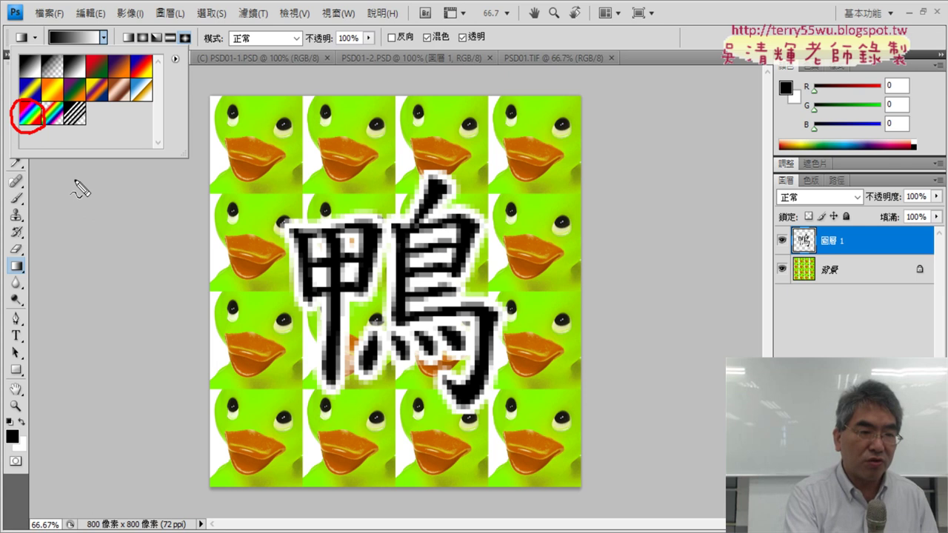
pyautogui.press('Escape')
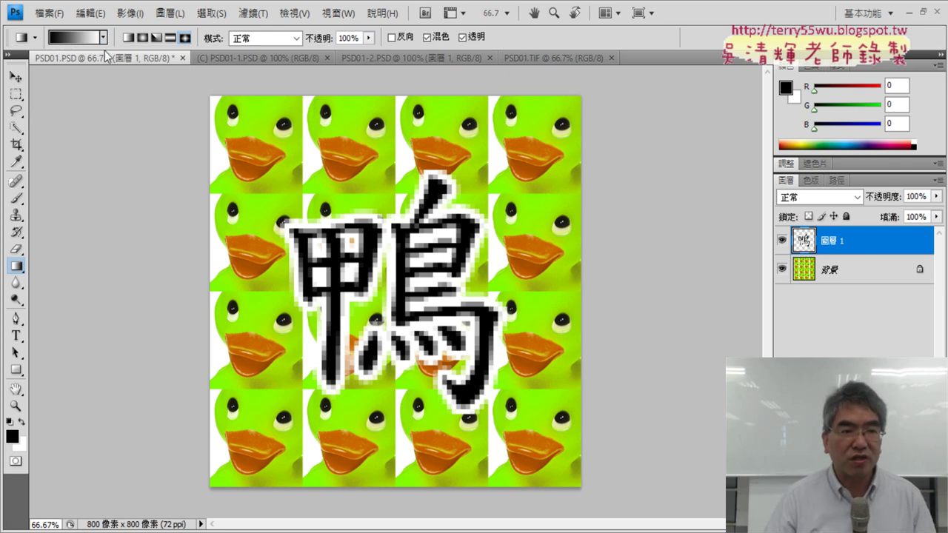
pyautogui.click(103, 37)
pyautogui.click(28, 115)
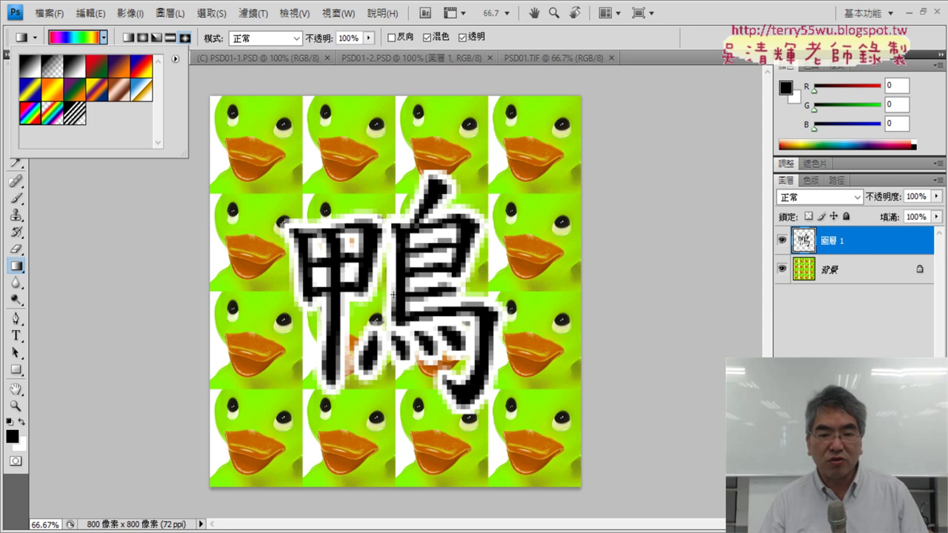
pyautogui.click(394, 294)
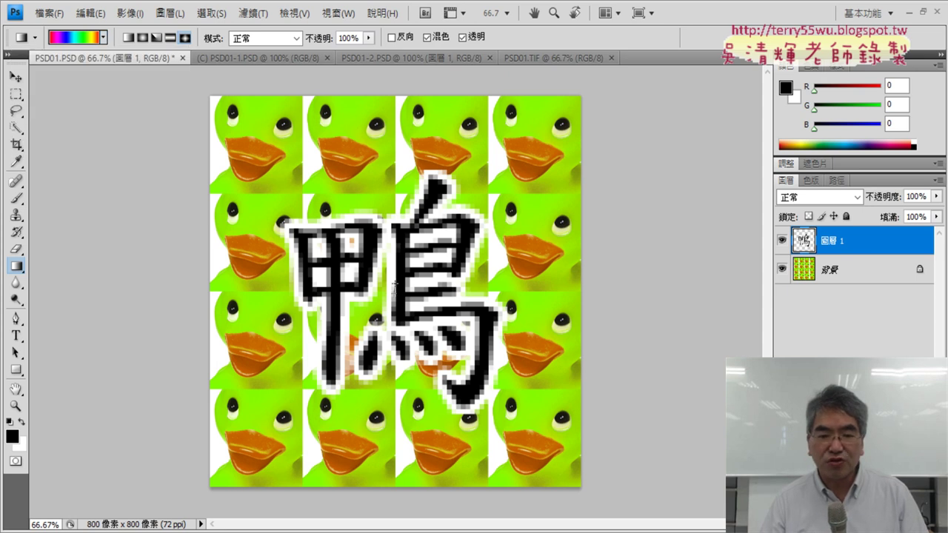
# - Drag a diamond rainbow gradient on 圖層 1 from the canvas centre to above the top edge
pyautogui.moveTo(398, 245); pyautogui.dragTo(396, 89)
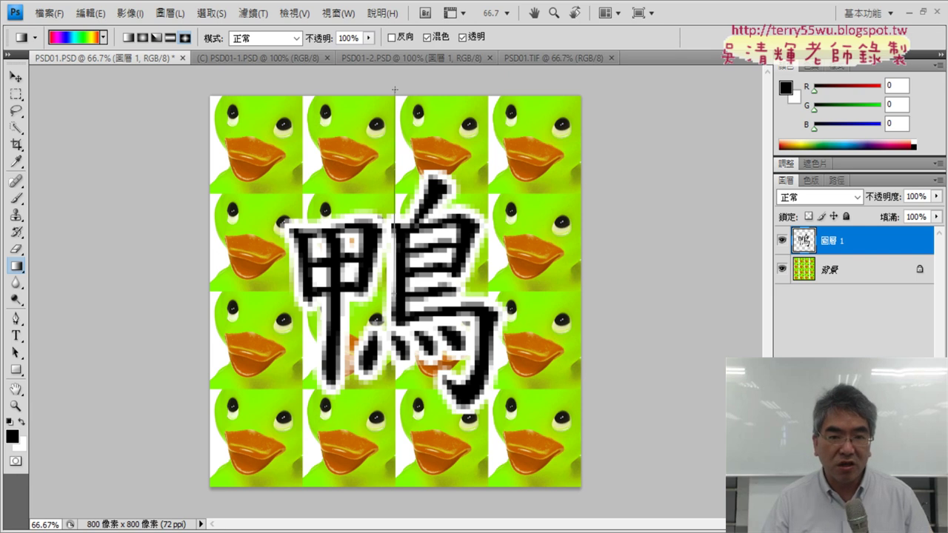
pyautogui.moveTo(394, 289); pyautogui.dragTo(395, 72)
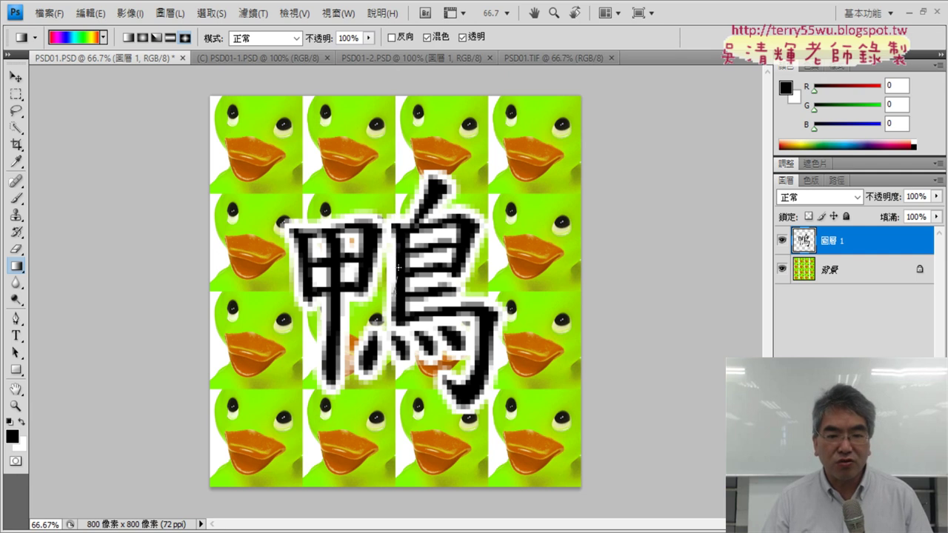
pyautogui.moveTo(395, 72); pyautogui.dragTo(396, 72)
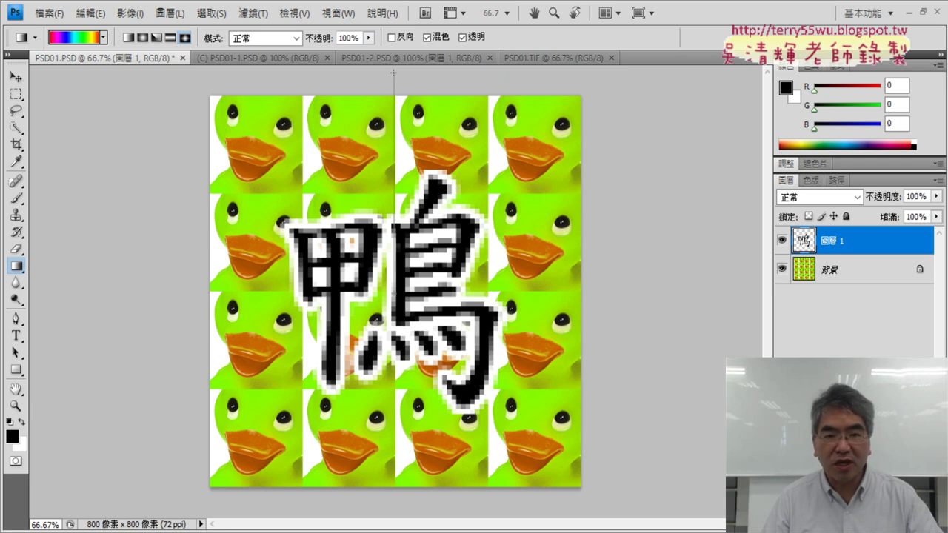
pyautogui.moveTo(393, 73); pyautogui.dragTo(393, 73)
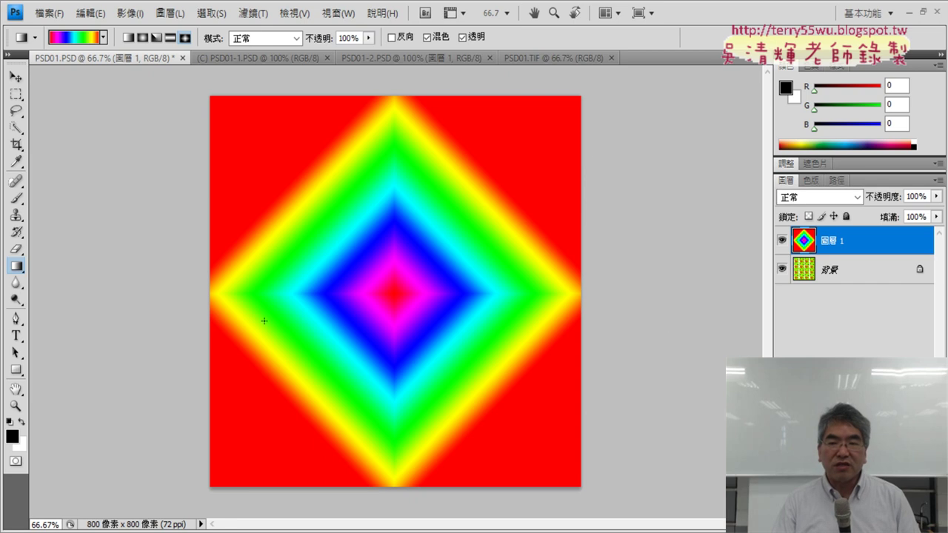
# - Preview 圖層 1 in Color blend mode, then undo both the blend mode and the gradient fill
pyautogui.click(791, 198)
pyautogui.scroll(3, 790, 204)
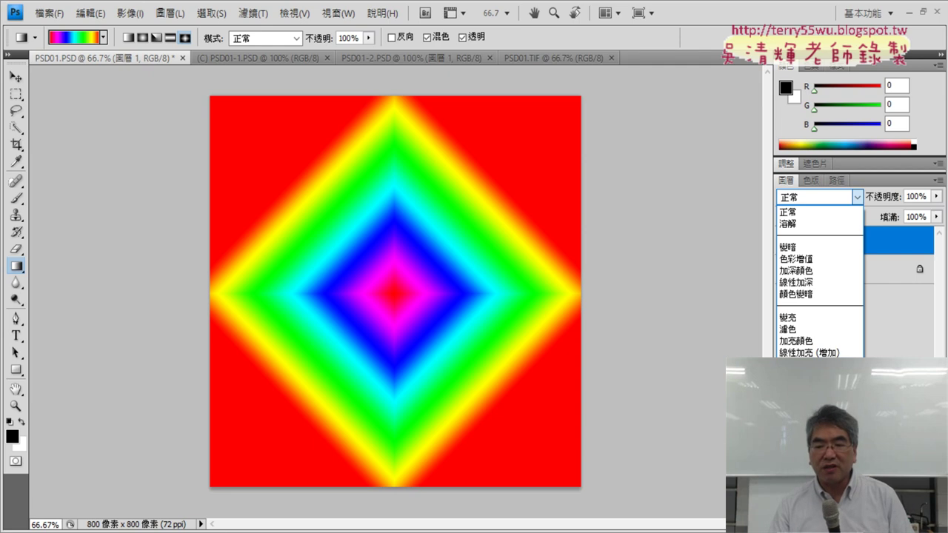
pyautogui.click(796, 519)
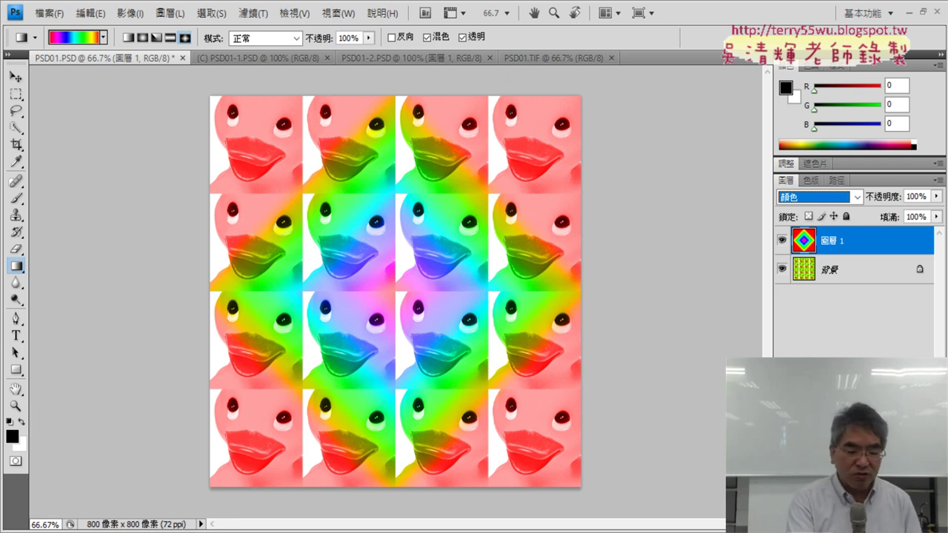
pyautogui.hotkey('shift', 'alt', 'n')
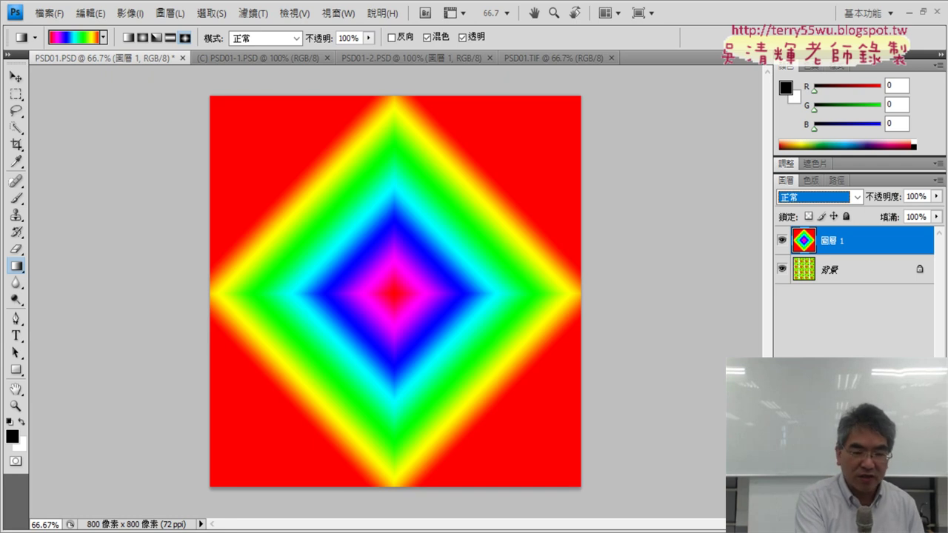
pyautogui.hotkey('ctrl', 'alt', 'z')
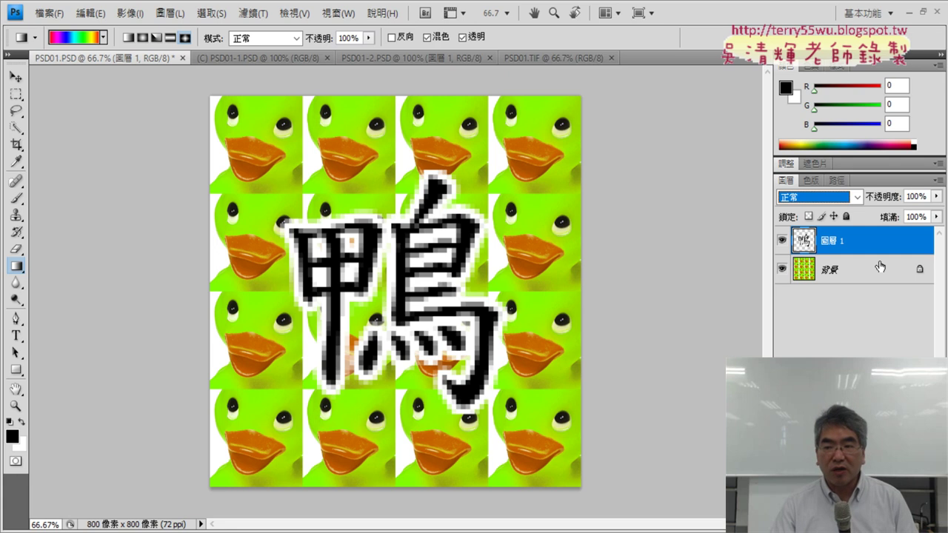
# - Create a new empty layer and rename it 光譜
pyautogui.hotkey('ctrl', 'shift', 'alt', 'n')
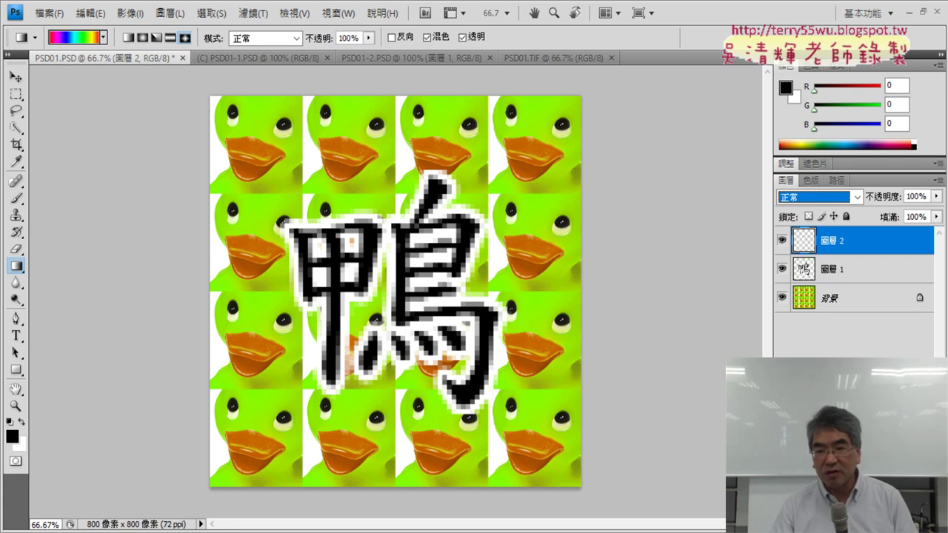
pyautogui.doubleClick(837, 243)
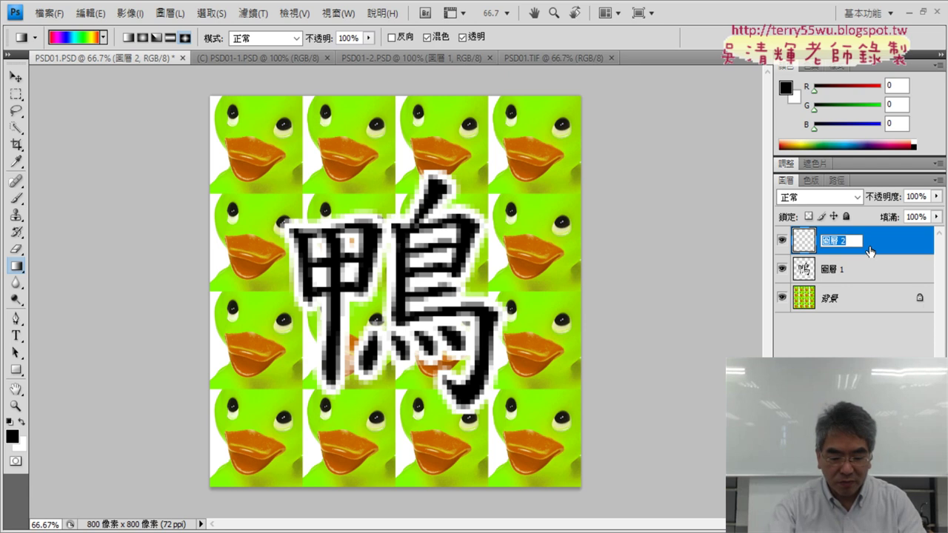
pyautogui.write('ㄍㄨ')
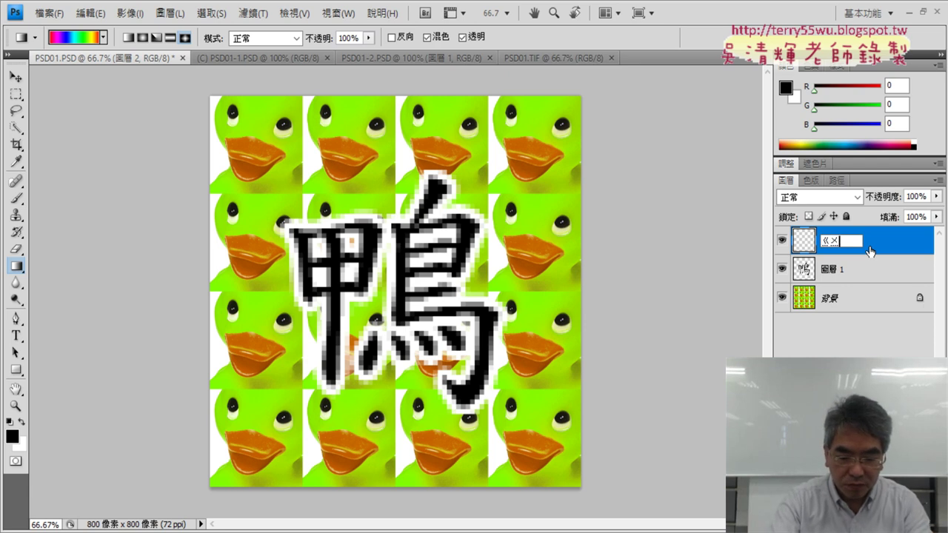
pyautogui.write('光暈')
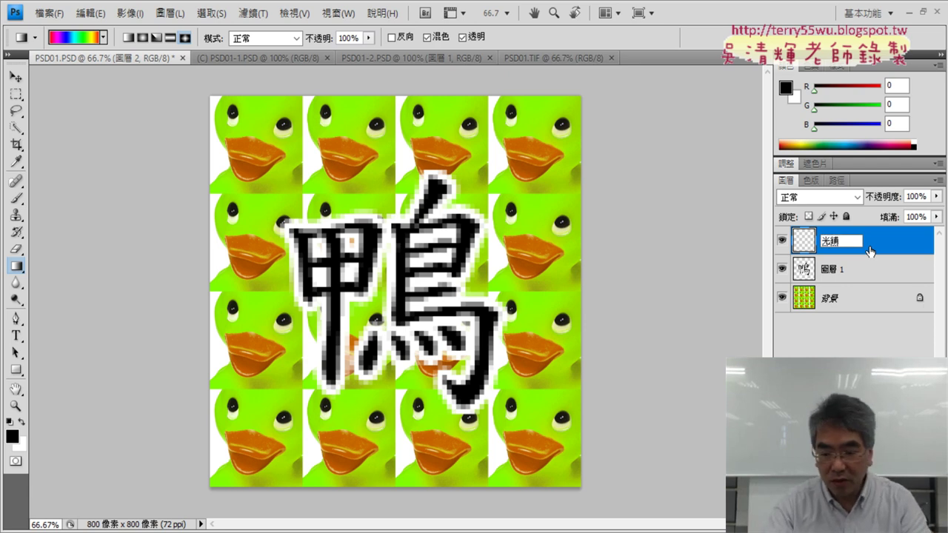
pyautogui.press('BackSpace')
pyautogui.write('ㄡㄨ譜')
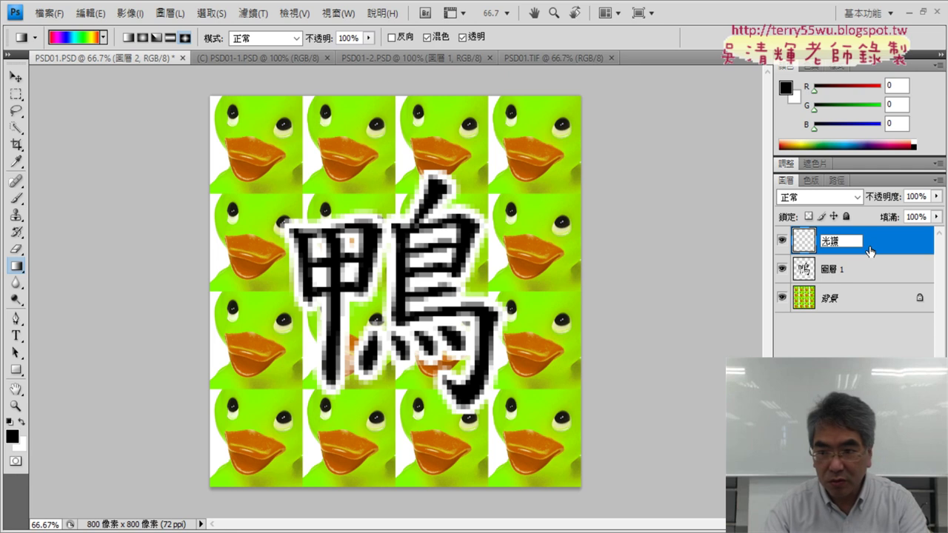
pyautogui.press('Return')
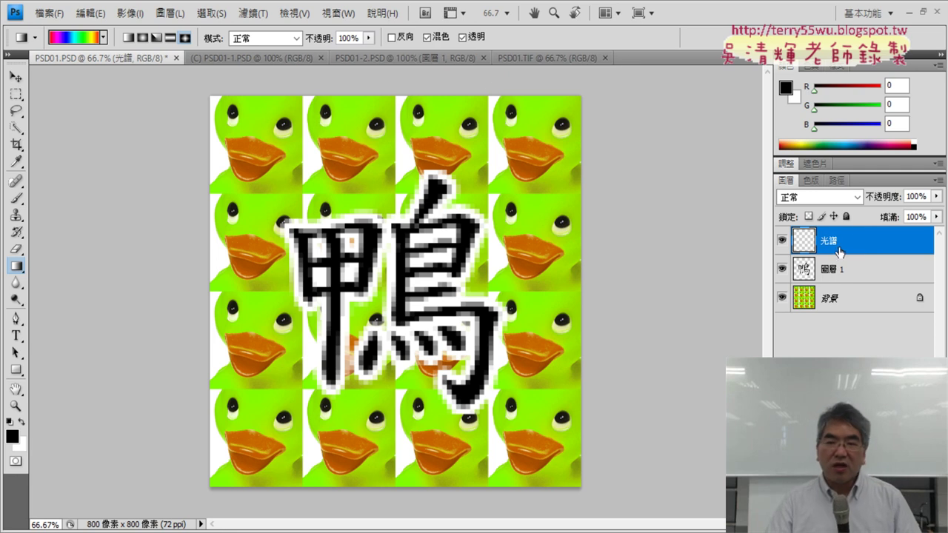
# - After checking PSD01.TIF for reference, move the 光譜 layer below 圖層 1
pyautogui.click(519, 59)
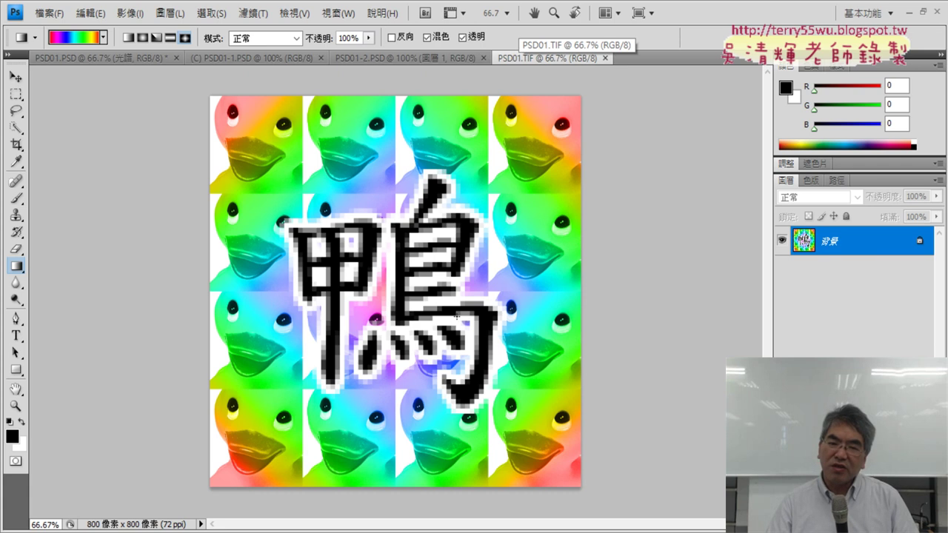
pyautogui.click(83, 59)
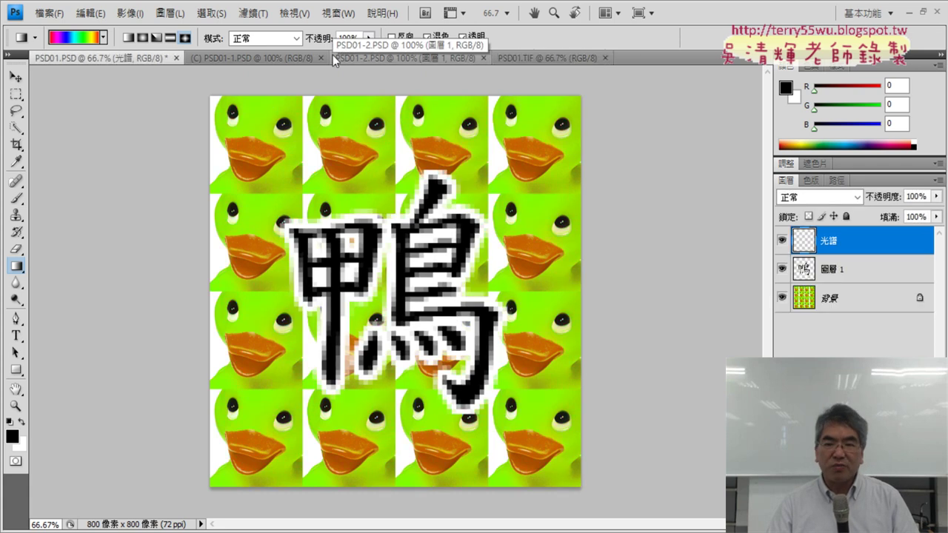
pyautogui.moveTo(844, 241); pyautogui.dragTo(845, 286)
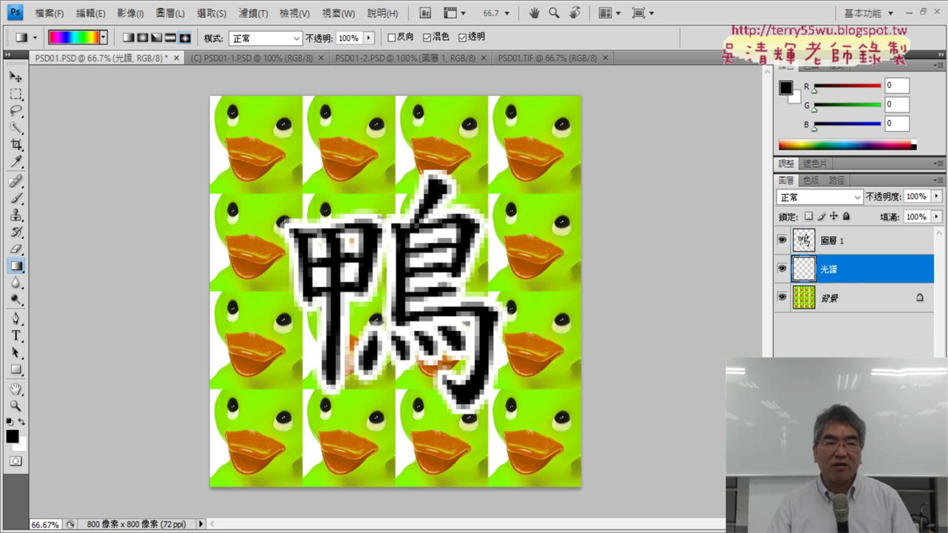
# - Zoom to 50% and drag a rainbow diamond gradient on 光譜 from the canvas centre upward
pyautogui.click(104, 38)
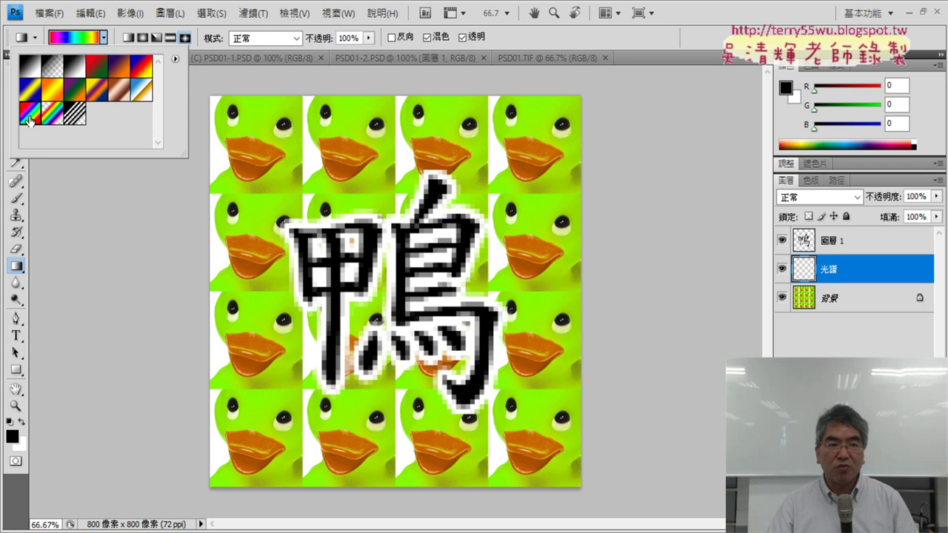
pyautogui.click(148, 220)
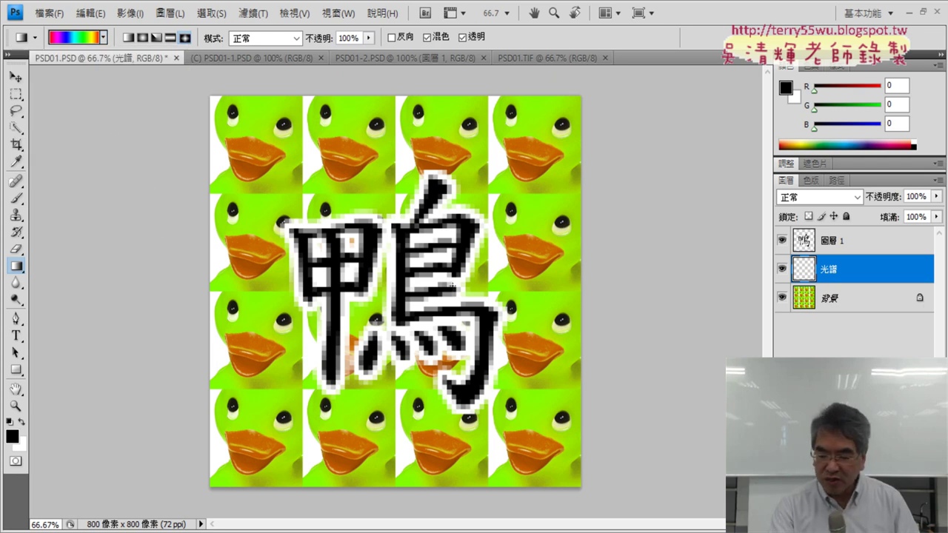
pyautogui.hotkey('ctrl', '-')
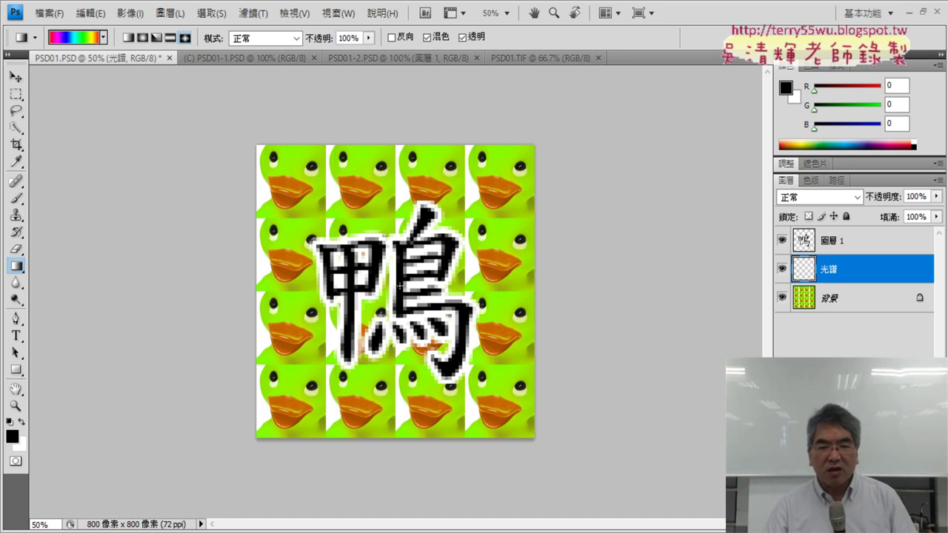
pyautogui.moveTo(394, 293); pyautogui.dragTo(395, 94)
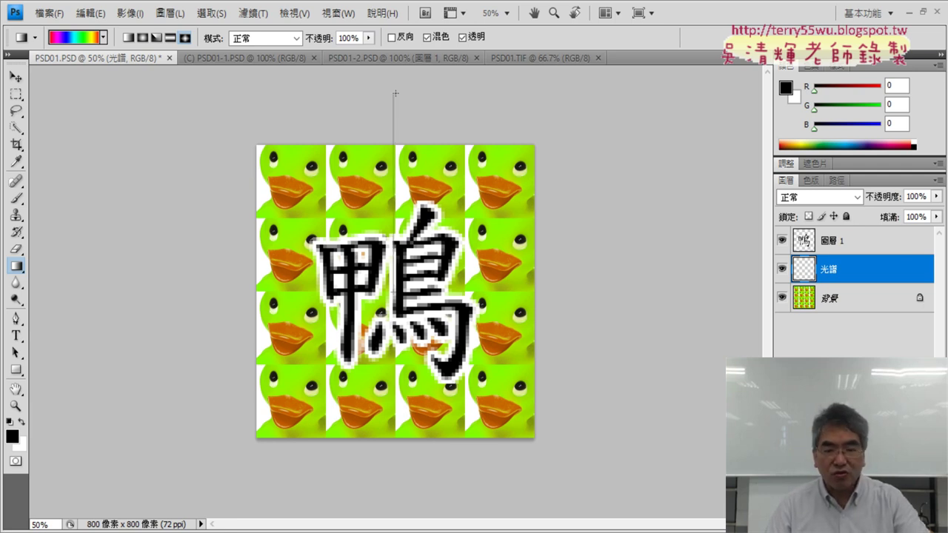
pyautogui.moveTo(395, 291); pyautogui.dragTo(395, 93)
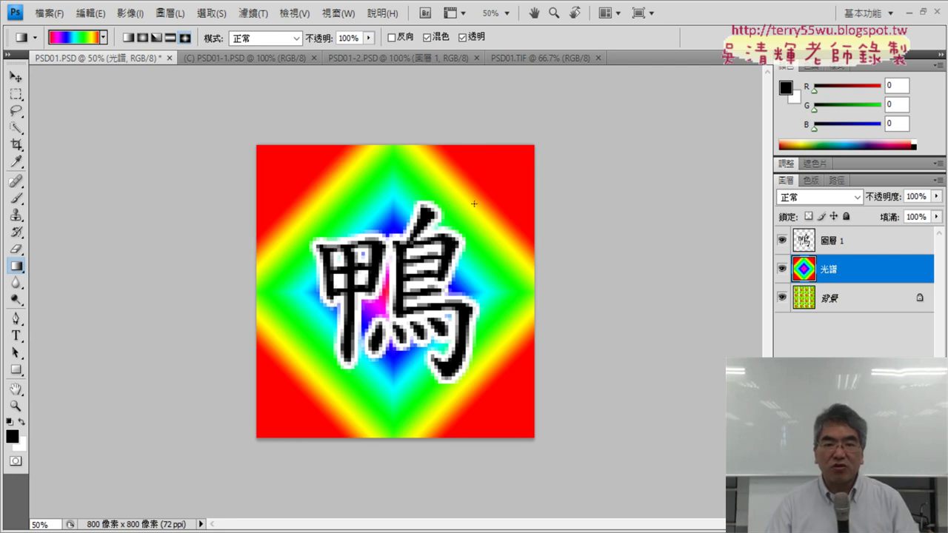
# - Compare with PSD01.TIF, then clear 光譜 and redraw the diamond gradient upward from the centre
pyautogui.click(534, 58)
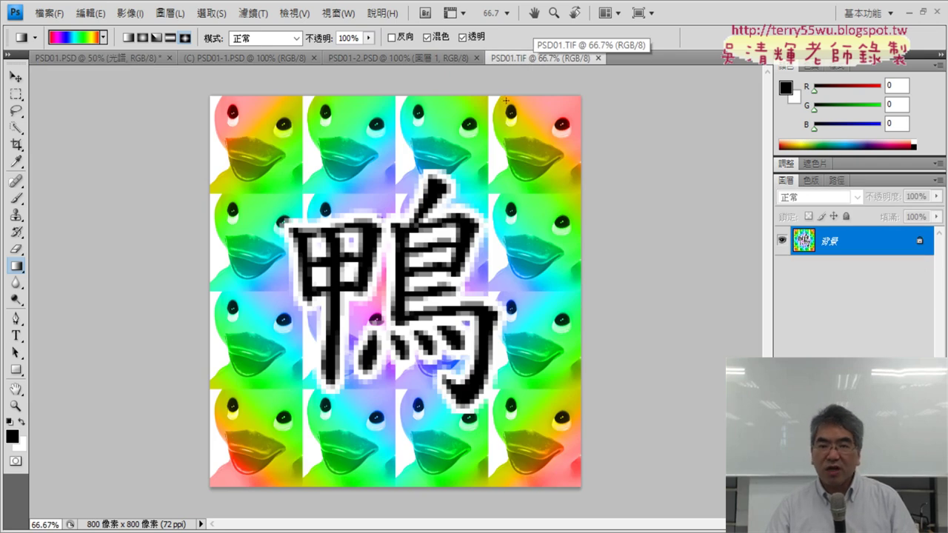
pyautogui.click(96, 57)
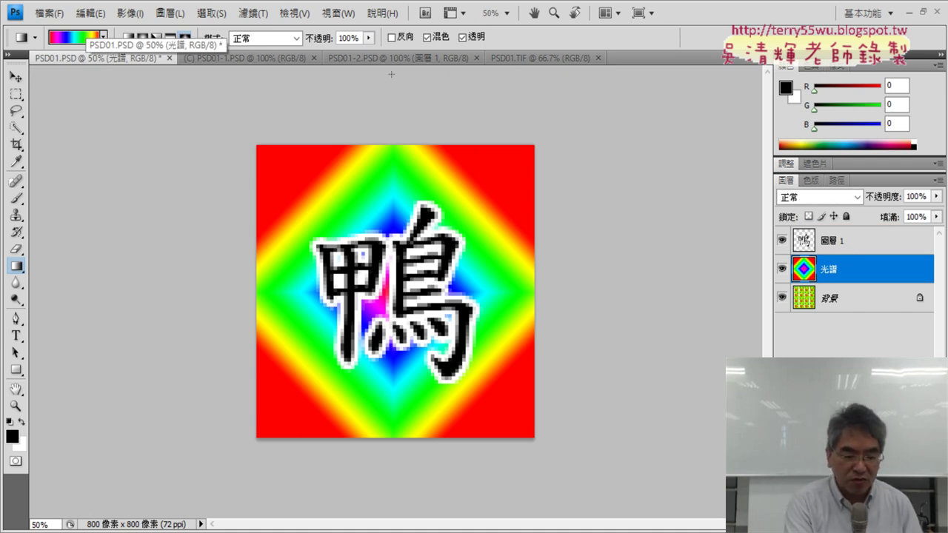
pyautogui.press('Delete')
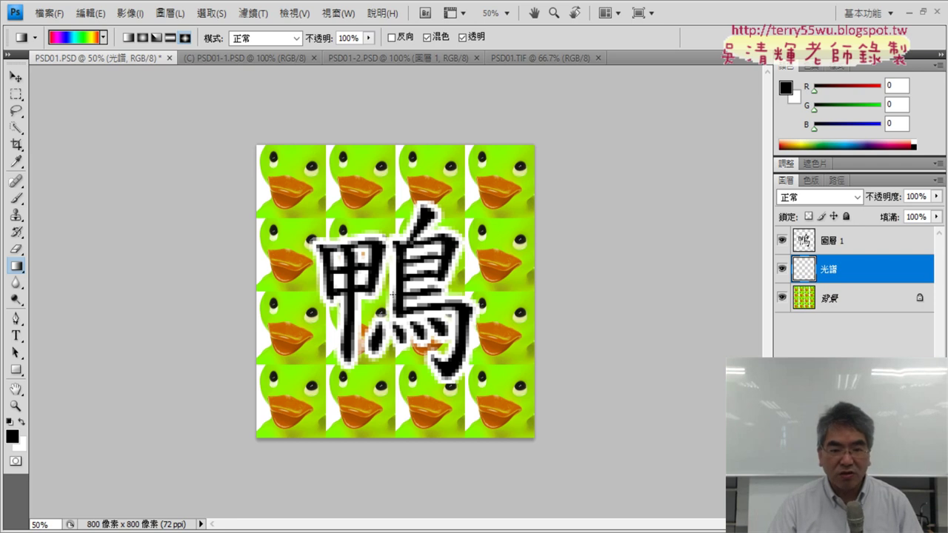
pyautogui.moveTo(392, 125); pyautogui.dragTo(395, 50)
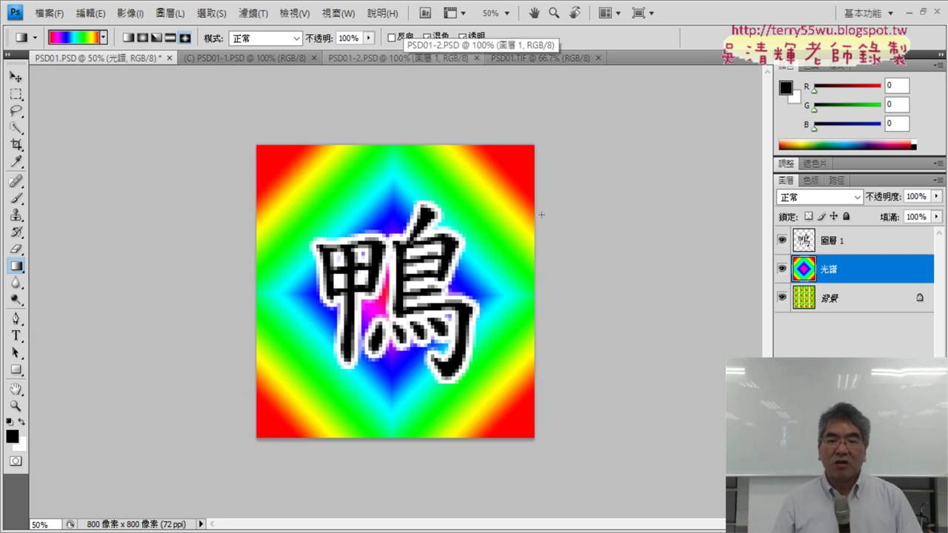
# - Switch the 光譜 layer from Normal (正常) to Color (顏色) blending, then view PSD01.TIF for comparison
pyautogui.click(822, 203)
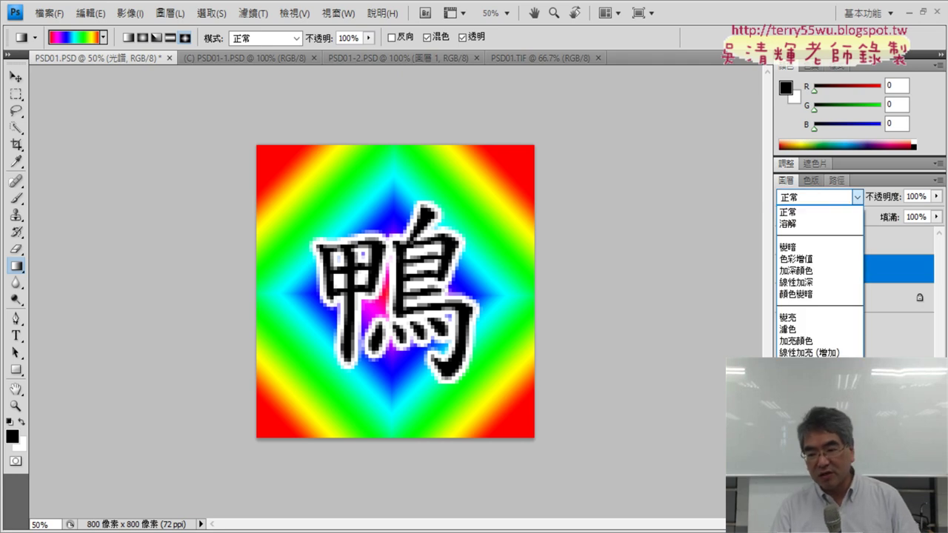
pyautogui.click(796, 518)
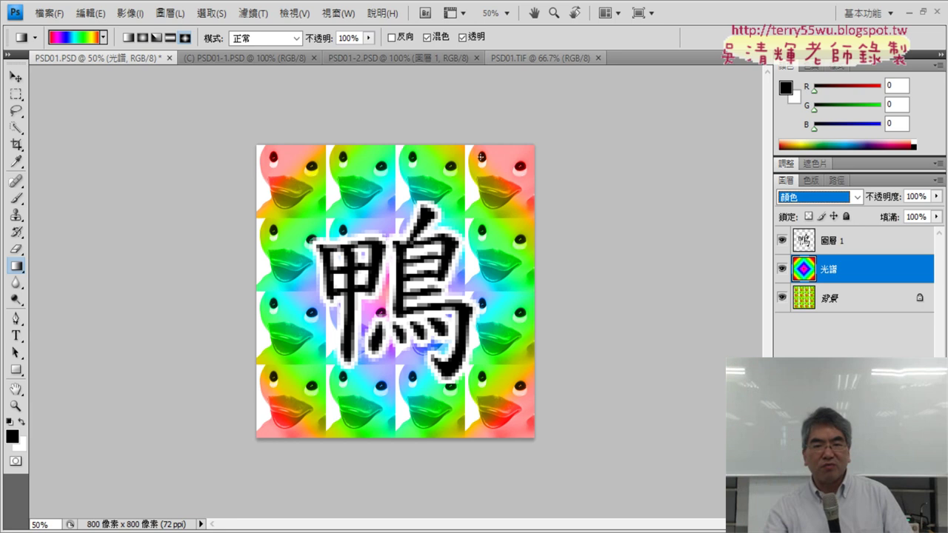
pyautogui.click(536, 55)
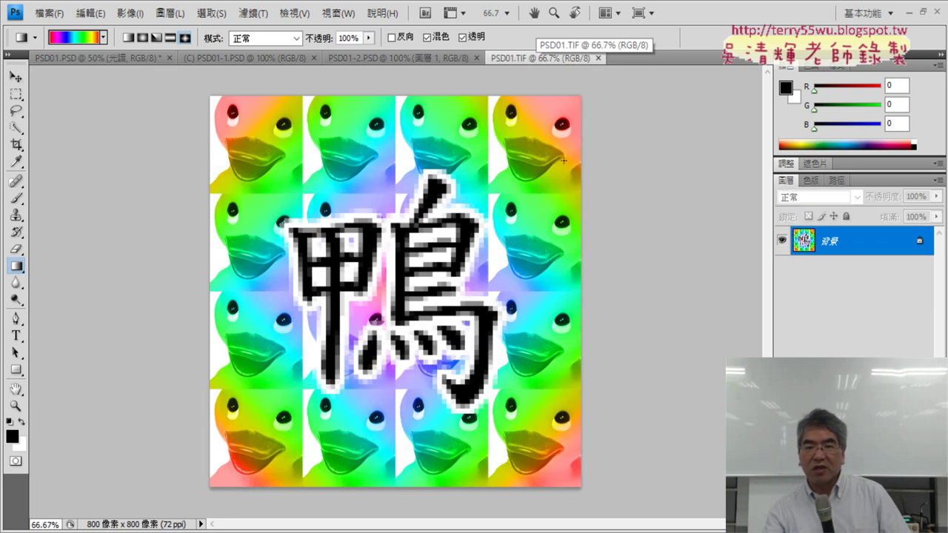
# - Move the PSD01.PSD tab beside PSD01.TIF and flip between the two documents
pyautogui.click(71, 57)
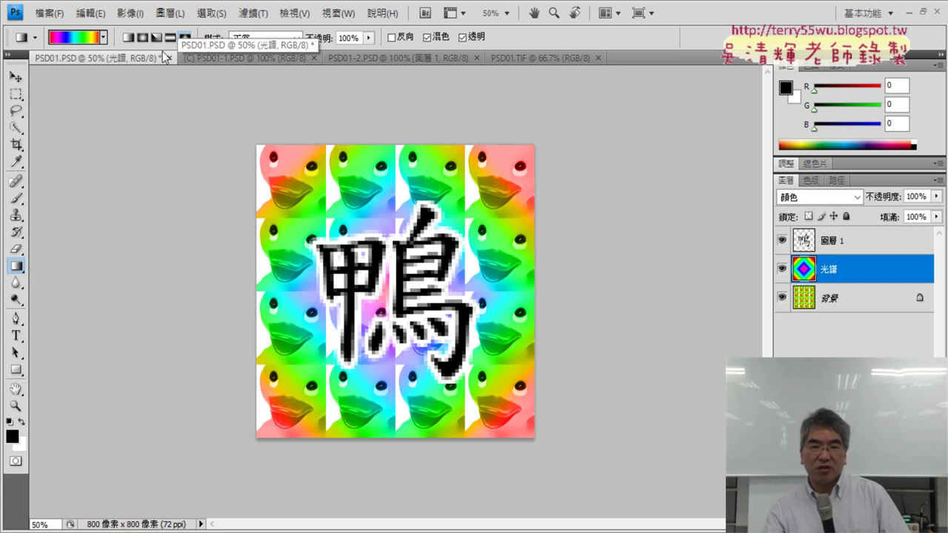
pyautogui.moveTo(72, 58); pyautogui.dragTo(427, 61)
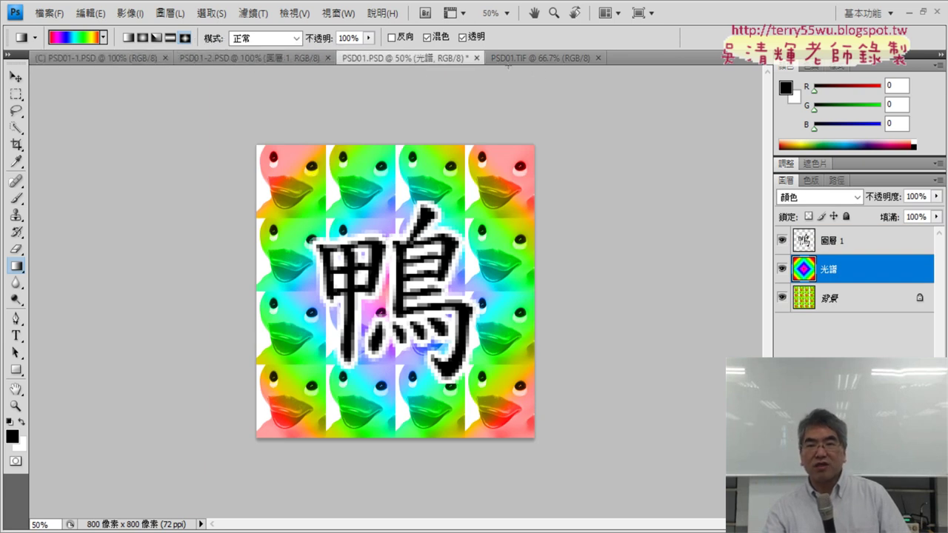
pyautogui.click(539, 57)
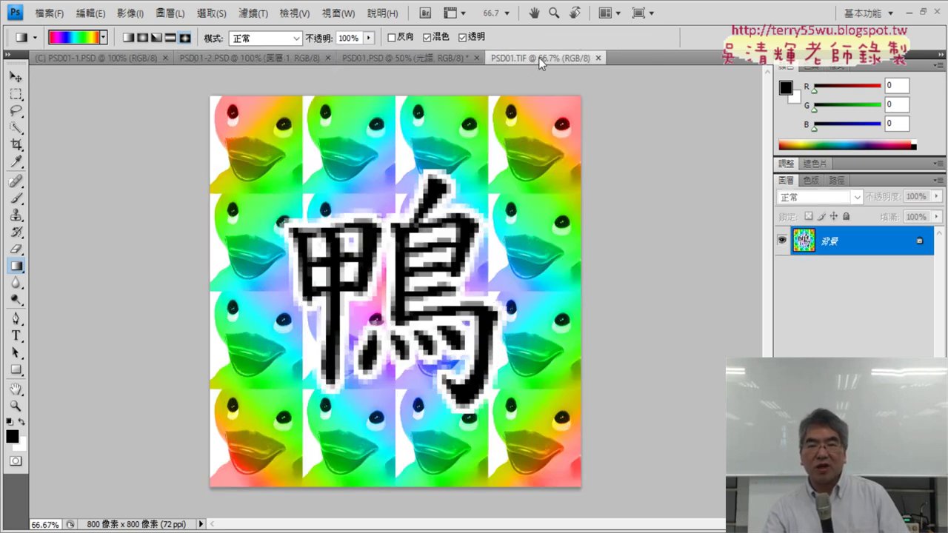
pyautogui.click(418, 55)
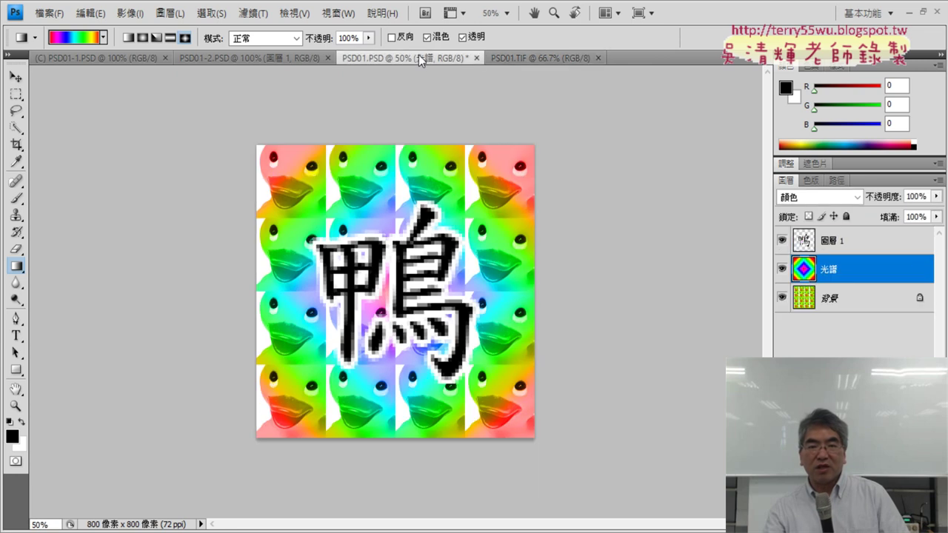
pyautogui.click(531, 56)
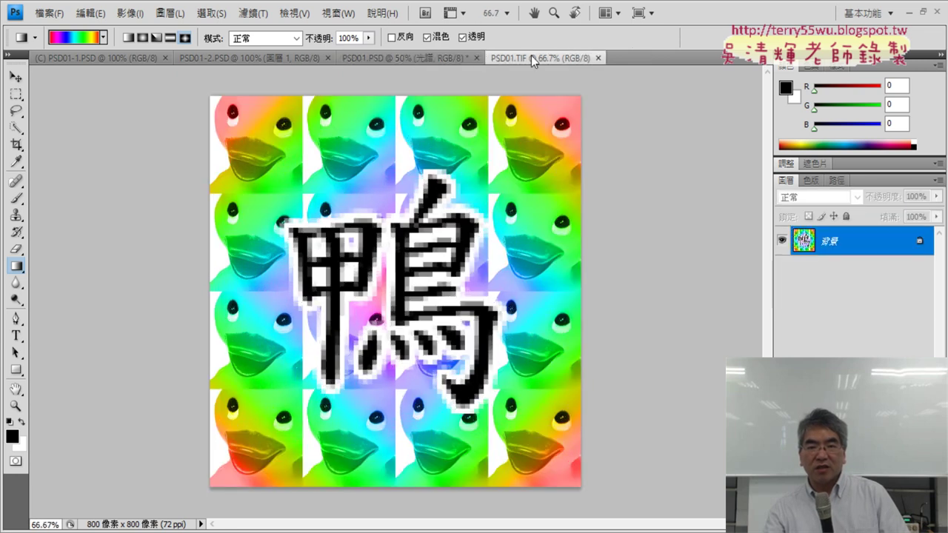
pyautogui.click(420, 55)
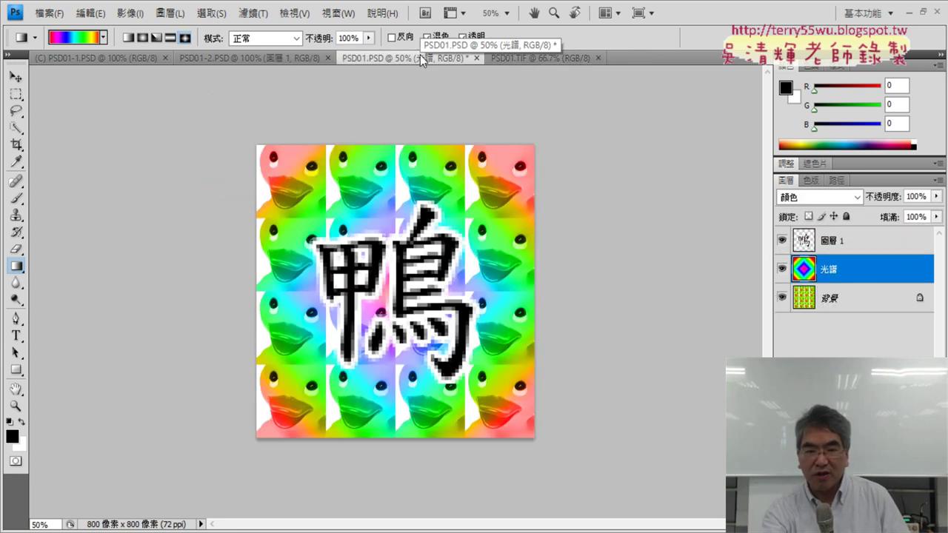
# - Zoom PSD01.PSD to 66.7% and compare it again with the flattened PSD01.TIF
pyautogui.hotkey('ctrl', '+')
pyautogui.click(565, 56)
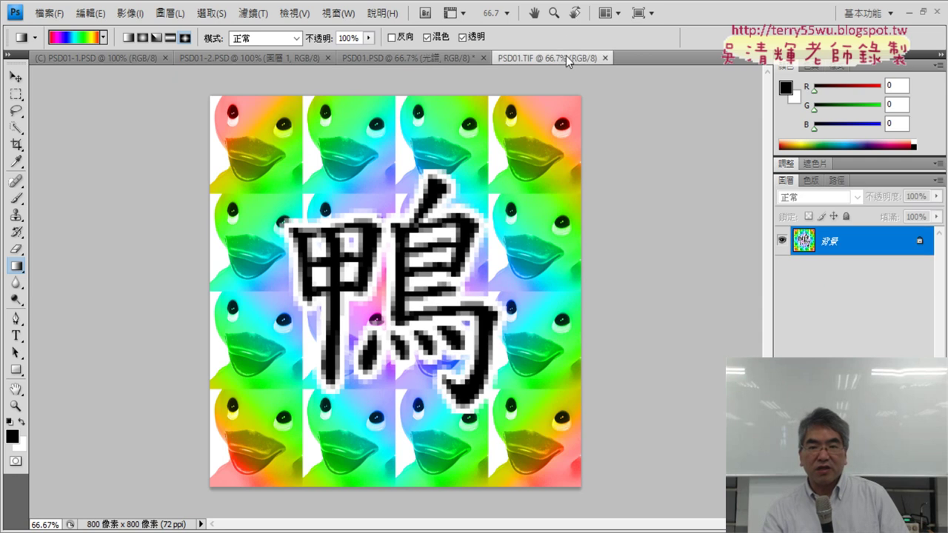
pyautogui.click(436, 57)
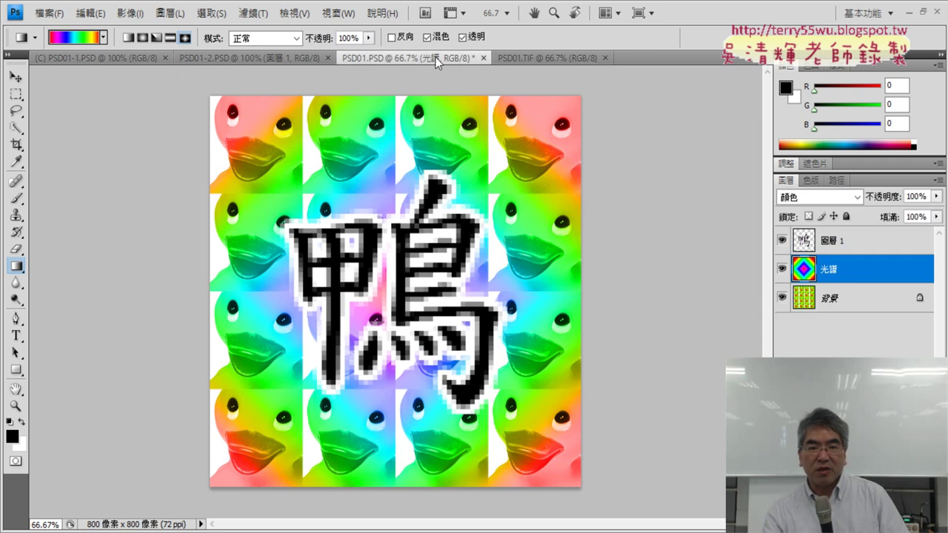
pyautogui.click(545, 57)
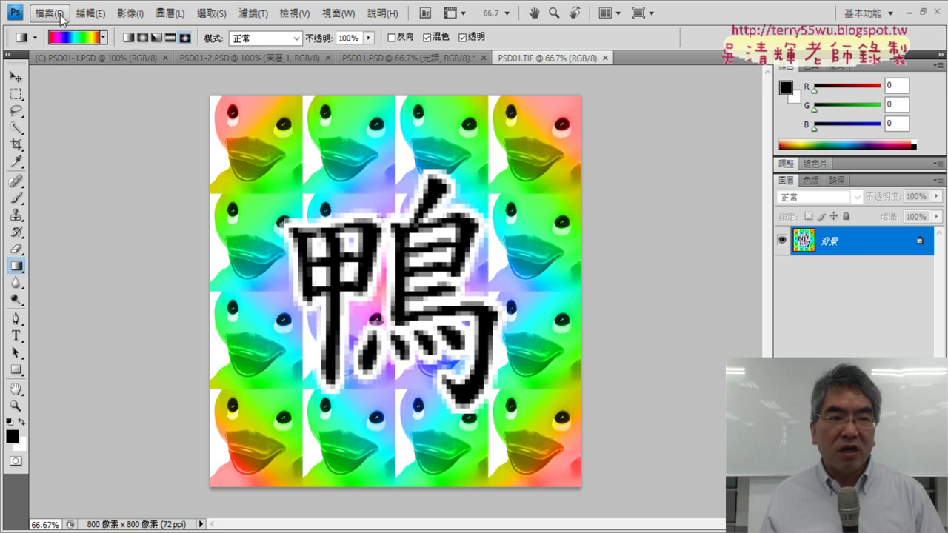
pyautogui.click(48, 13)
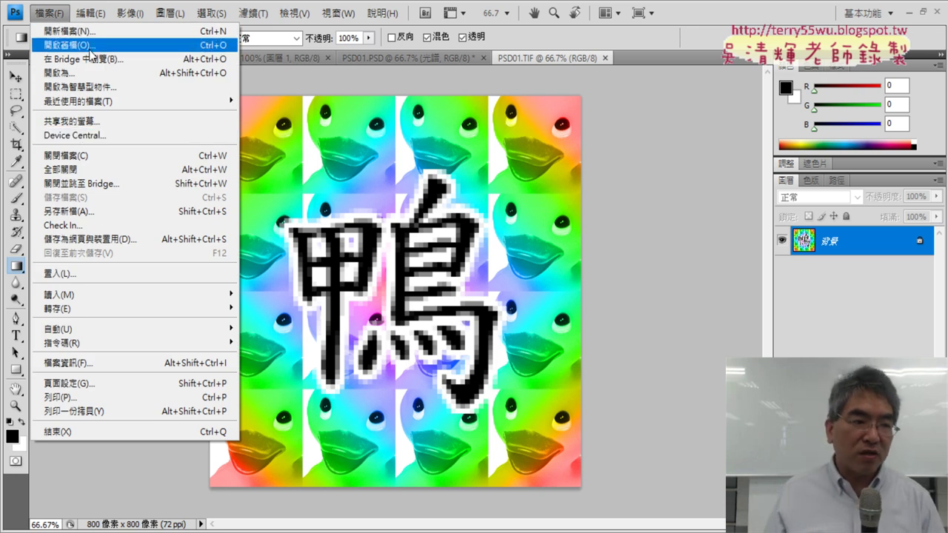
pyautogui.click(93, 212)
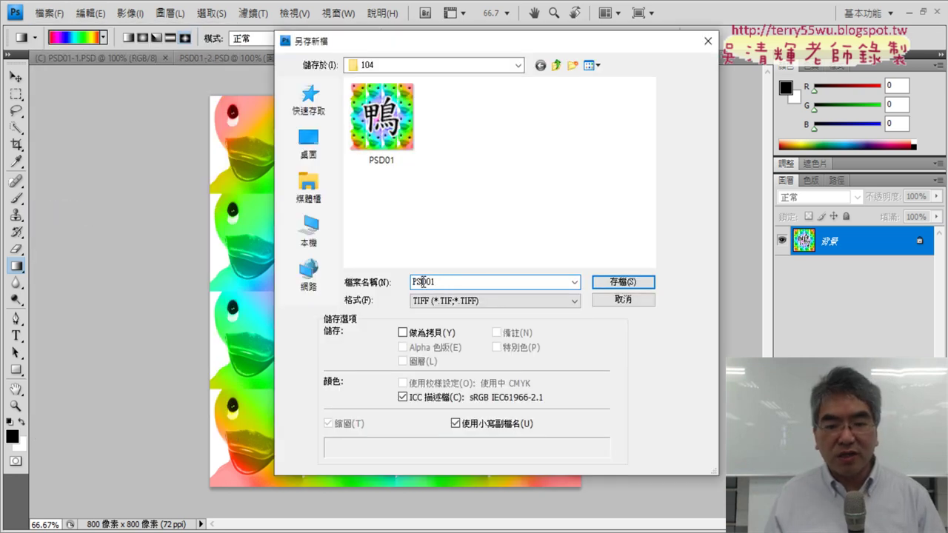
pyautogui.moveTo(423, 282); pyautogui.dragTo(529, 274)
pyautogui.write('A')
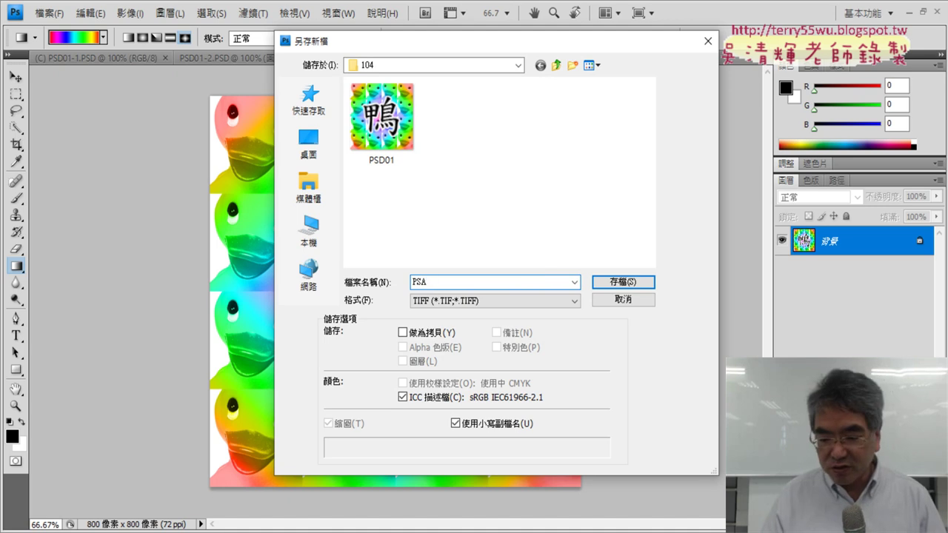
pyautogui.write('104')
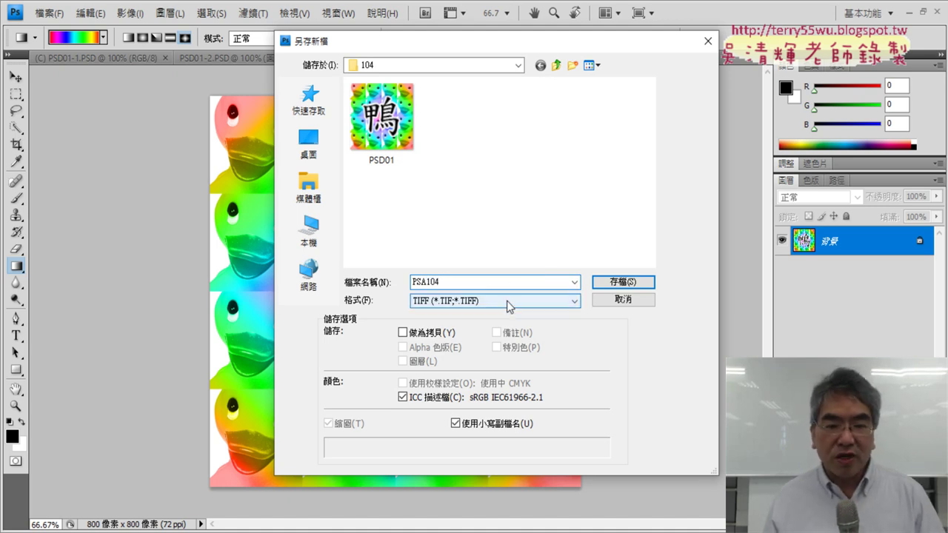
pyautogui.click(620, 299)
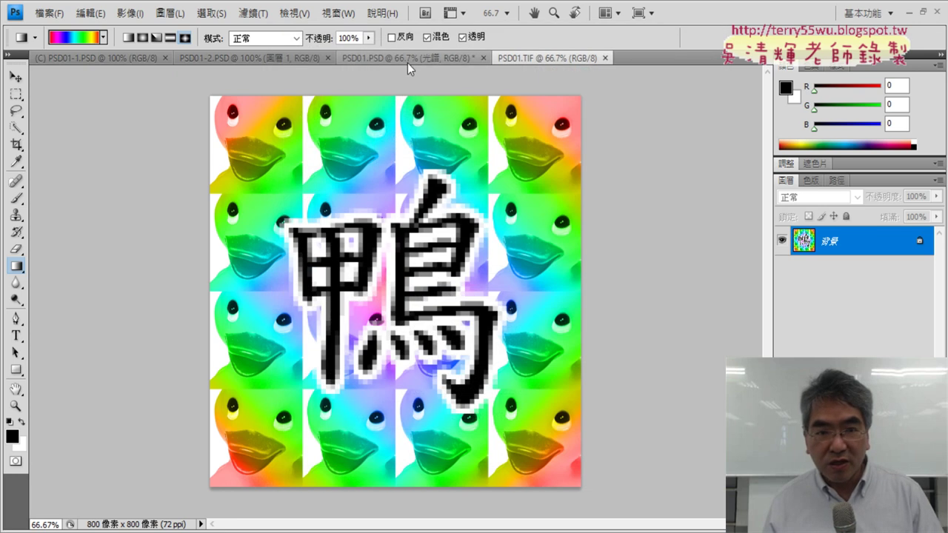
pyautogui.click(408, 60)
# - Save the layered image as PSA104 in Photoshop format with maximum compatibility
pyautogui.click(48, 12)
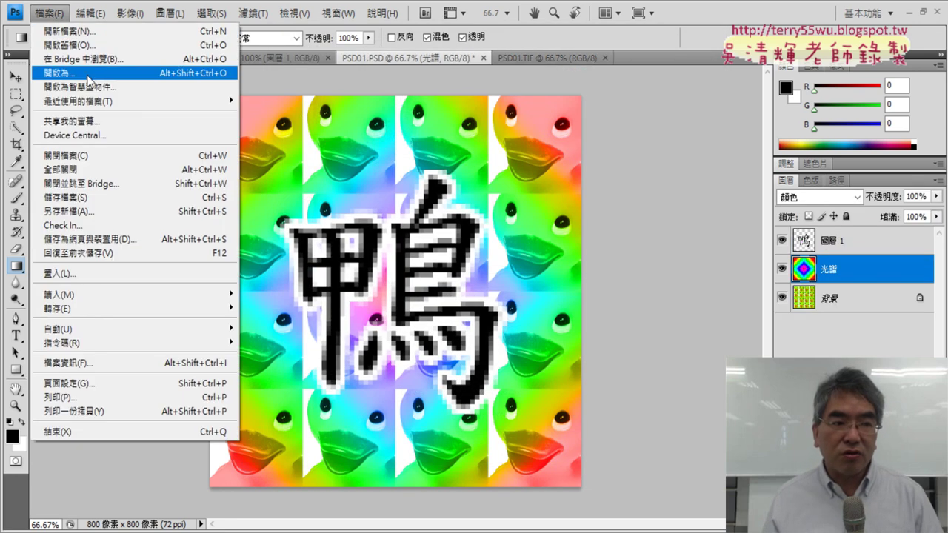
pyautogui.click(88, 212)
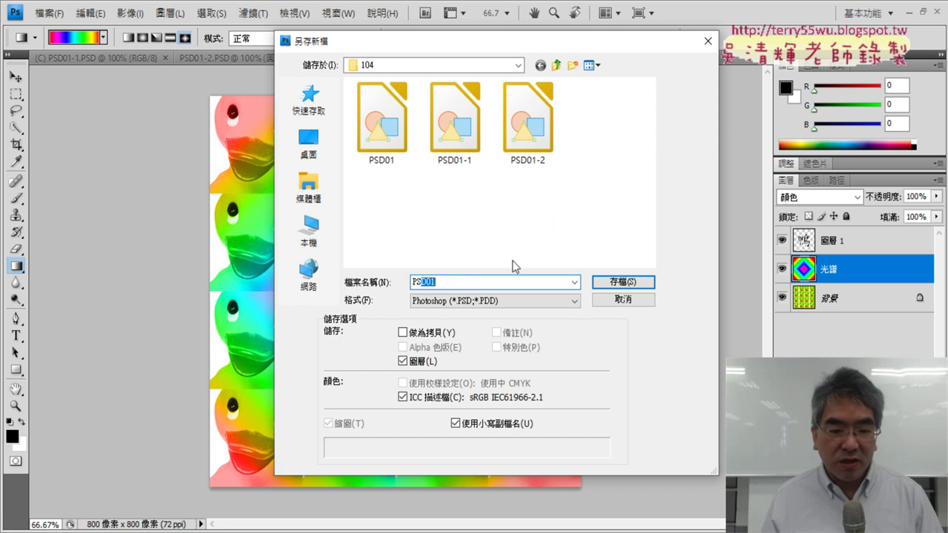
pyautogui.write('PSA10')
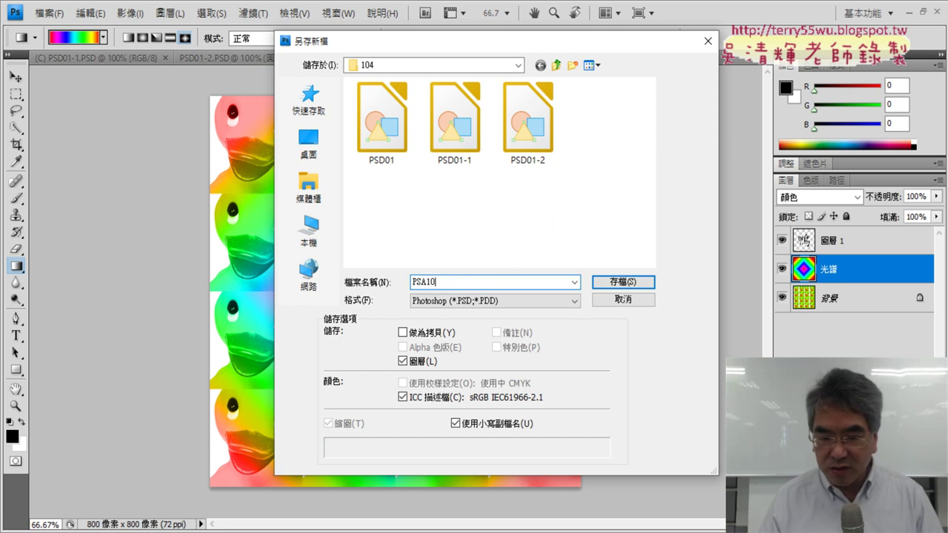
pyautogui.write('4')
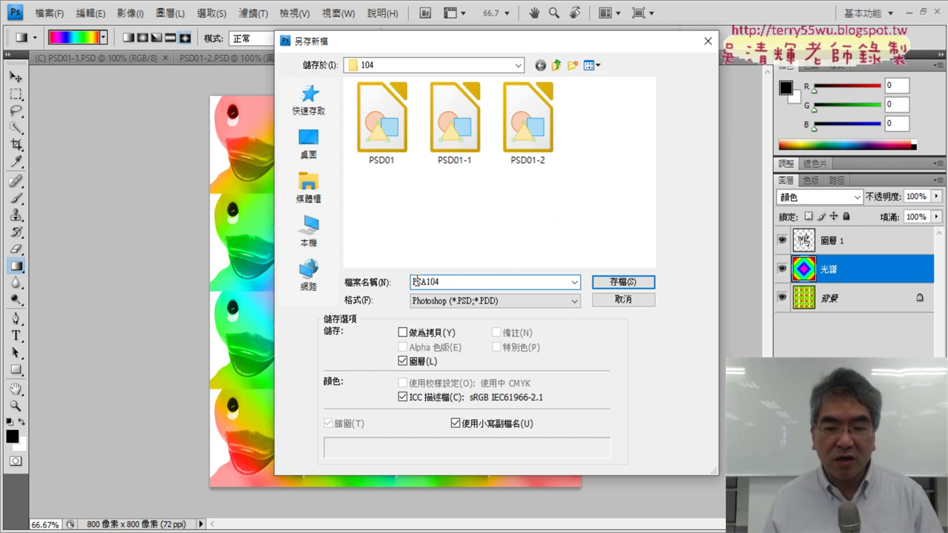
pyautogui.click(640, 282)
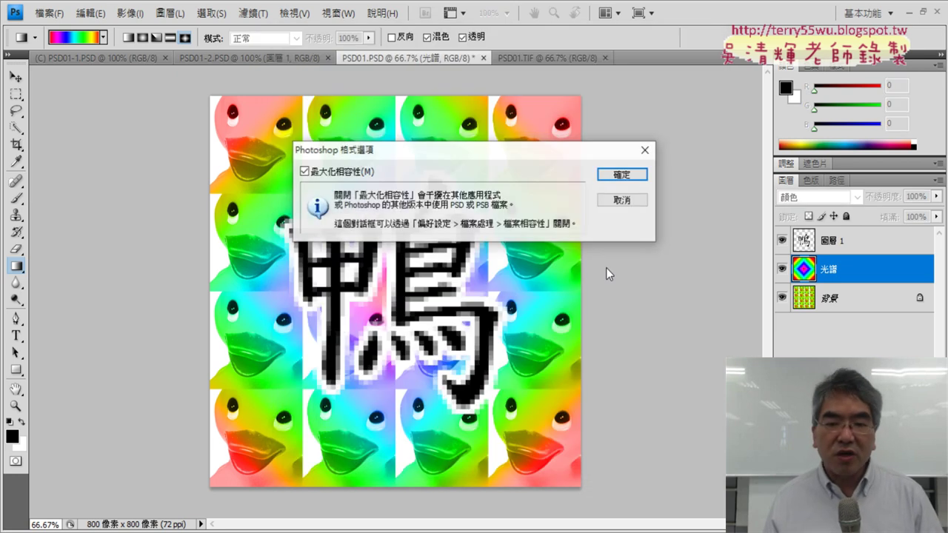
pyautogui.click(619, 178)
pyautogui.click(48, 13)
# - Save a JPEG copy named PSA104.jpg at quality 8 (high)
pyautogui.click(76, 211)
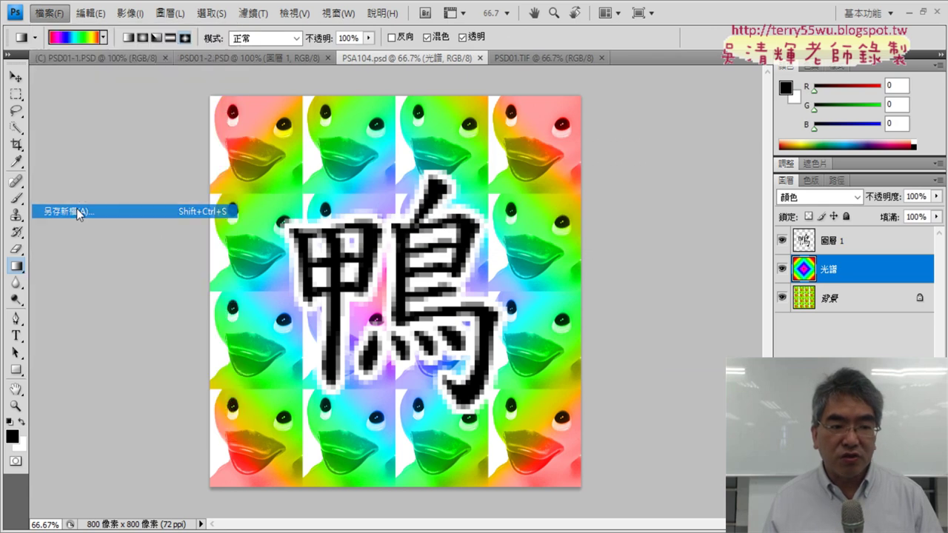
pyautogui.click(459, 301)
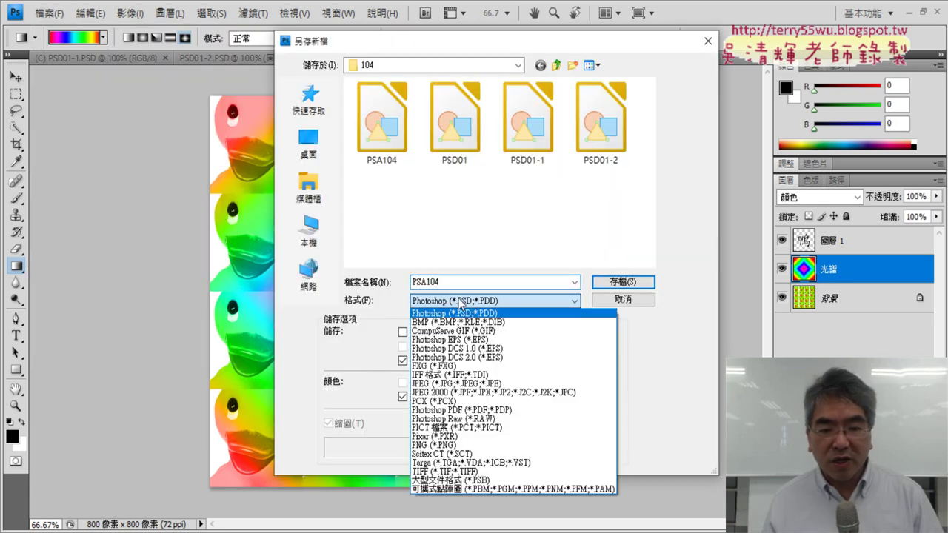
pyautogui.click(454, 385)
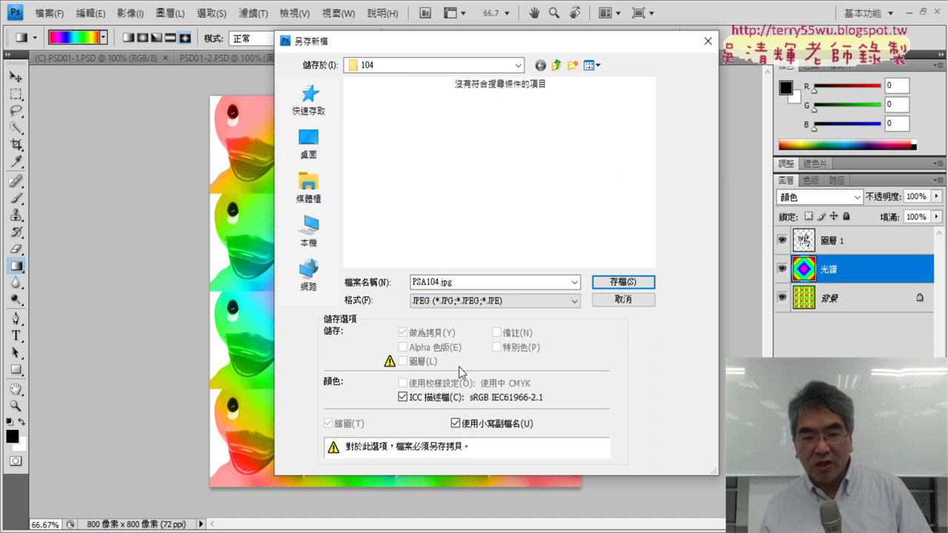
pyautogui.click(620, 281)
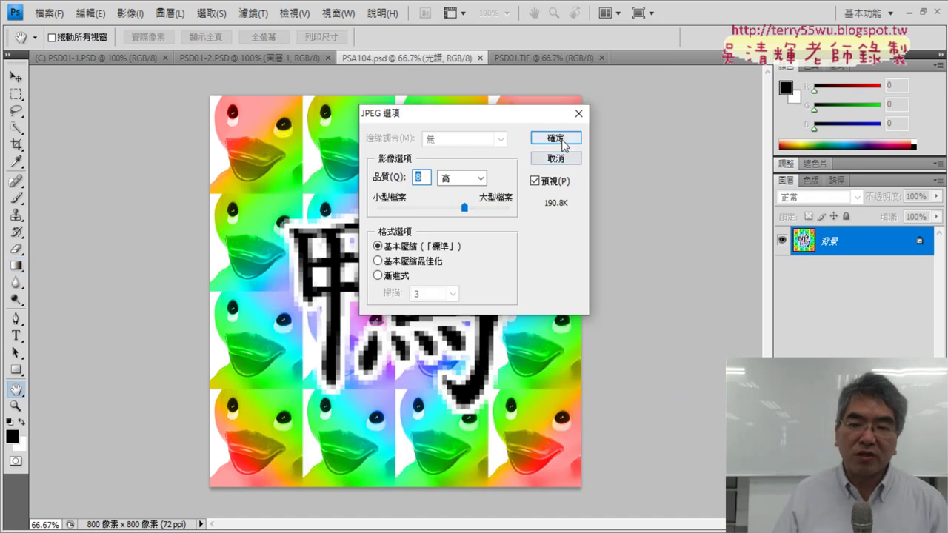
pyautogui.click(556, 138)
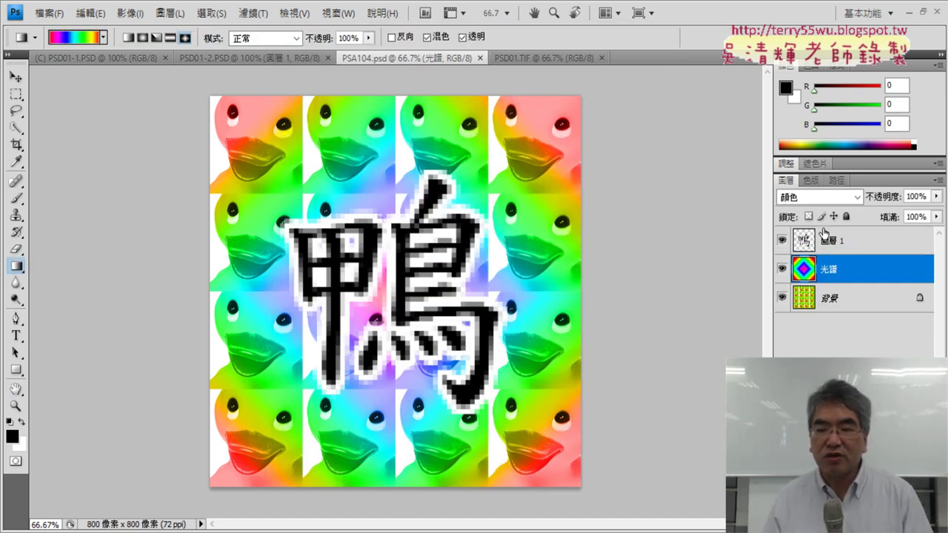